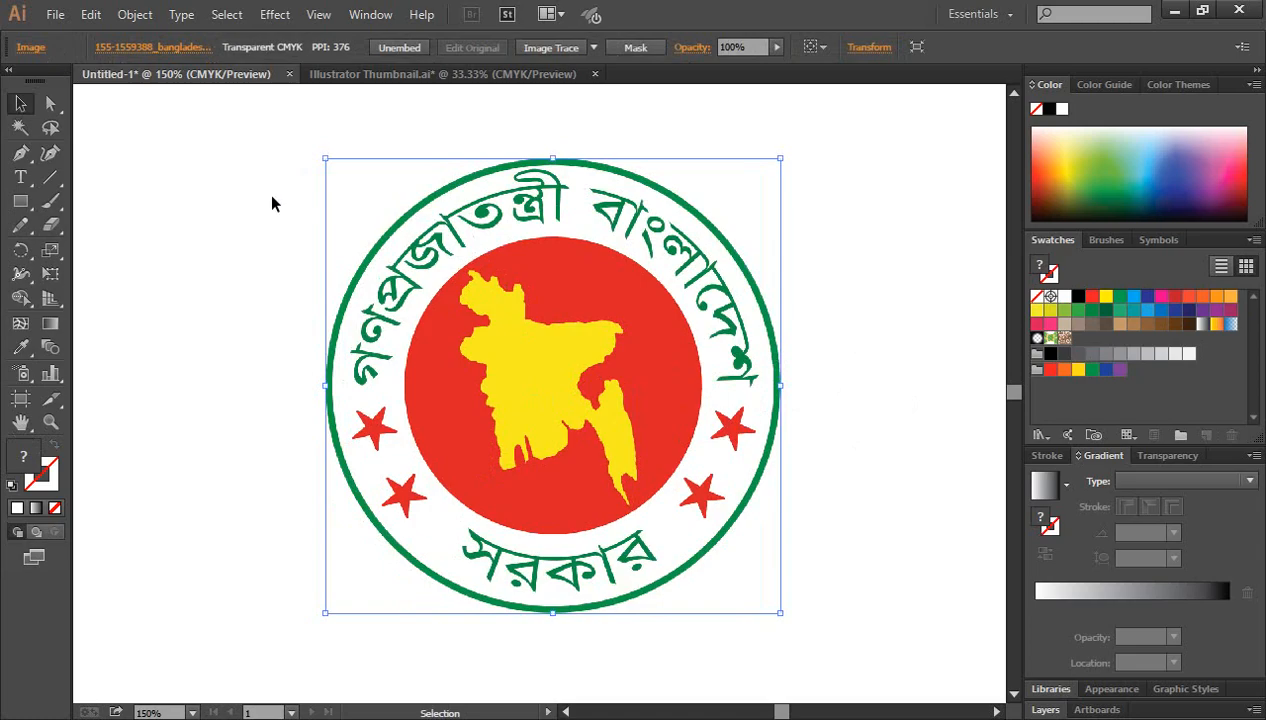
Move the placed Bangladesh government emblem image slightly to the left on the artboard
drag(249, 122, 772, 600)
drag(530, 401, 507, 367)
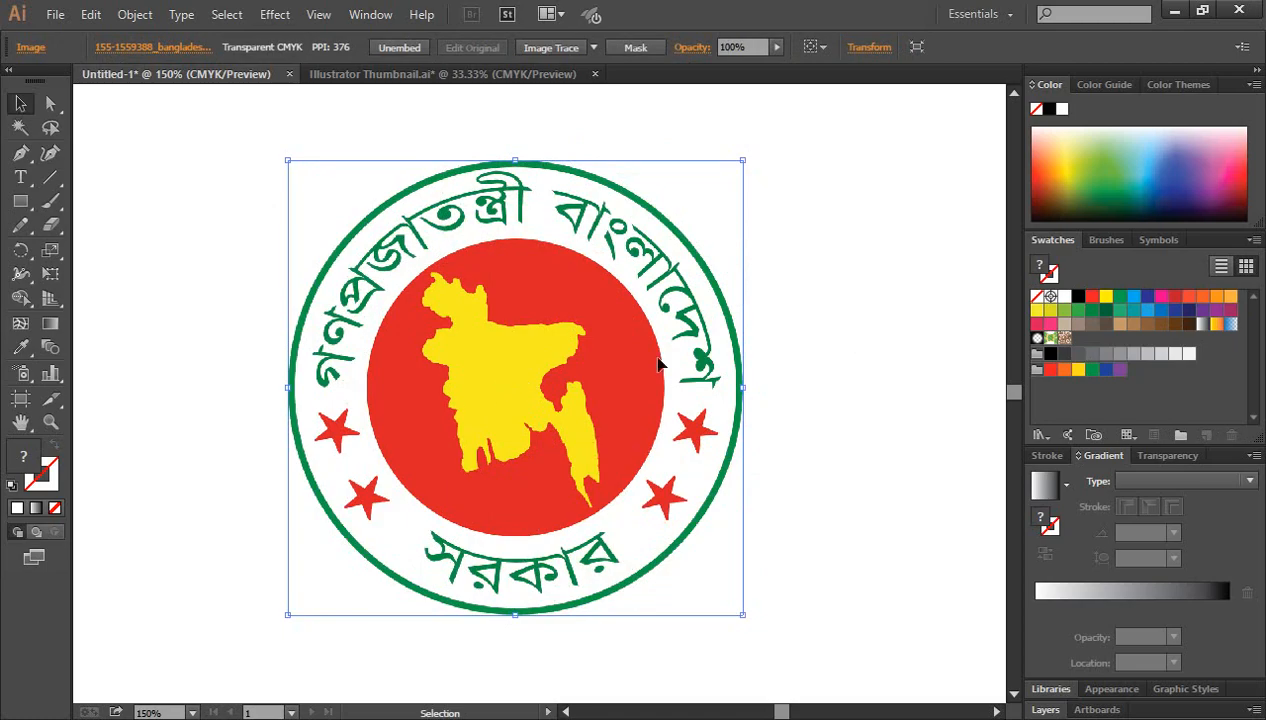
click(818, 455)
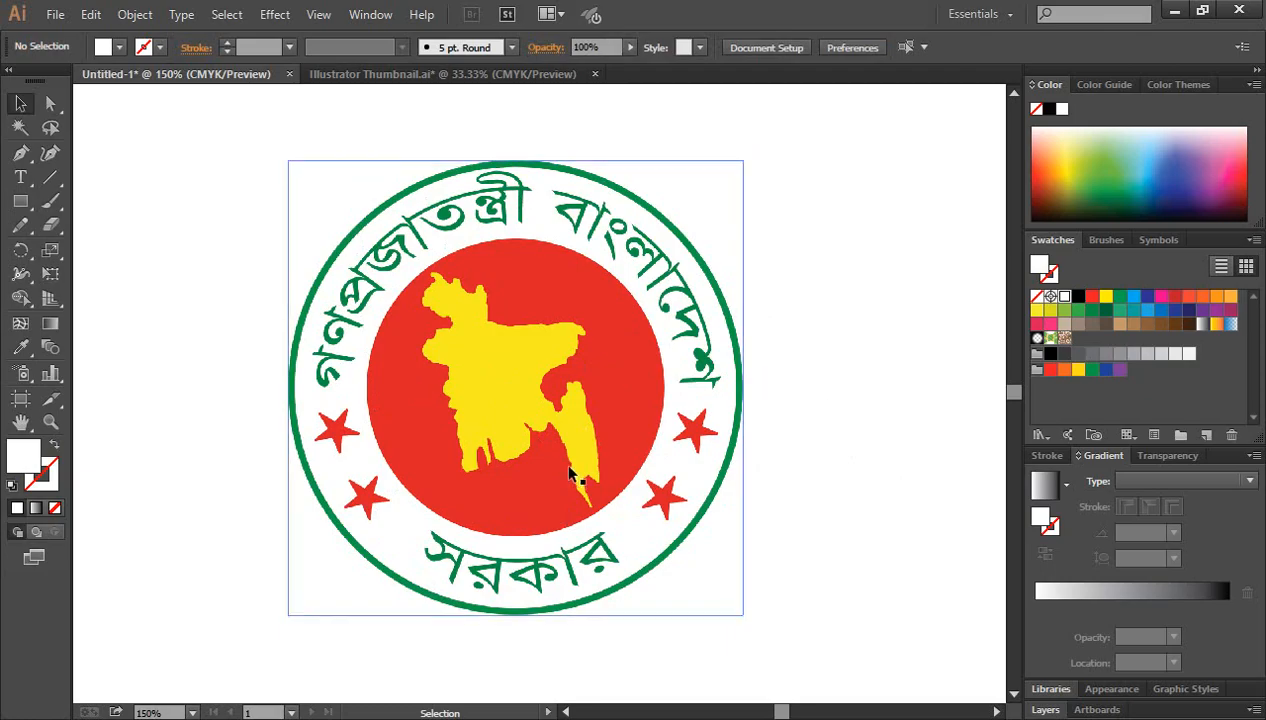
Examine the emblem image up close, checking the edges of the yellow map, red circle and lettering
key(z)
click(524, 398)
key(v)
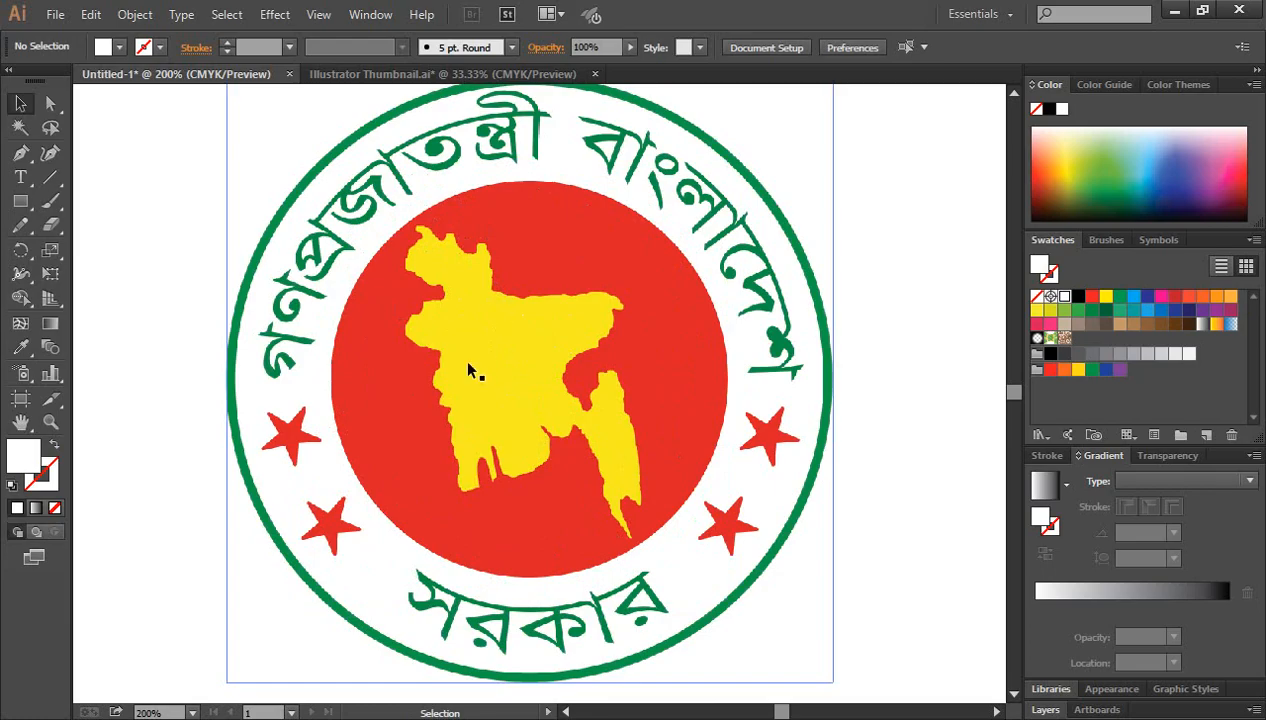
key(ctrl+space)
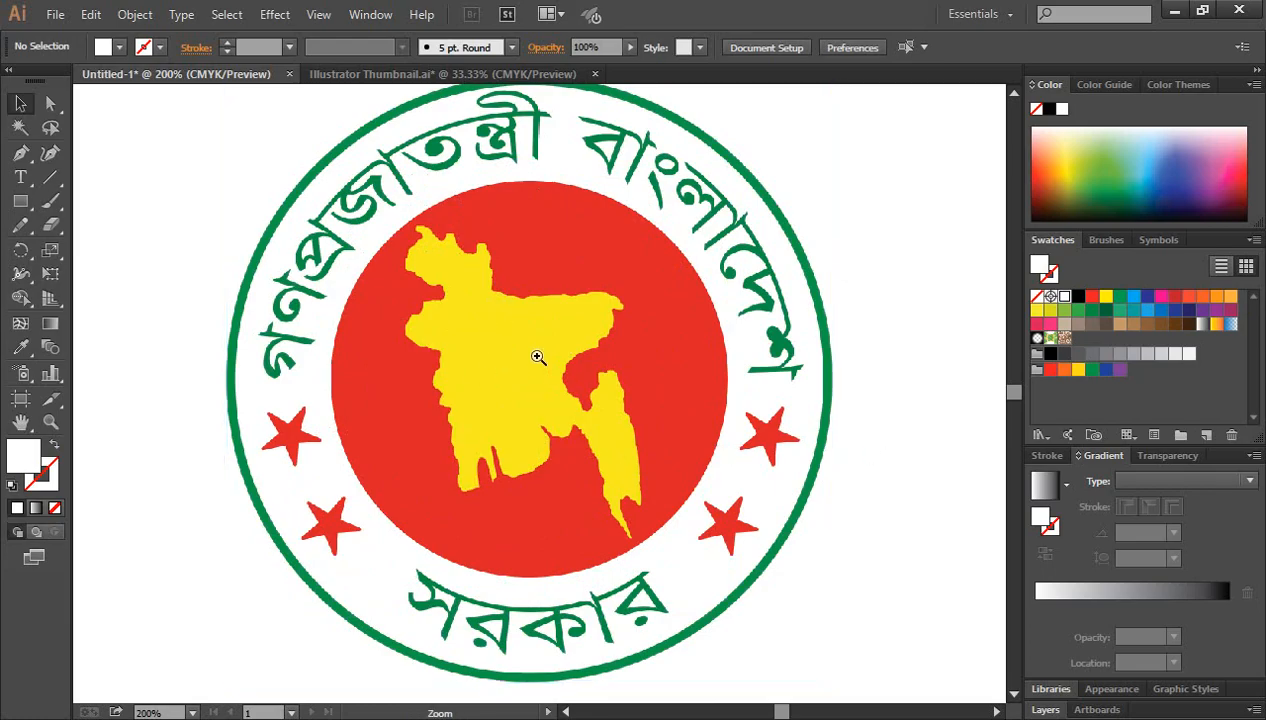
click(538, 357)
scroll(541, 415, down, 1)
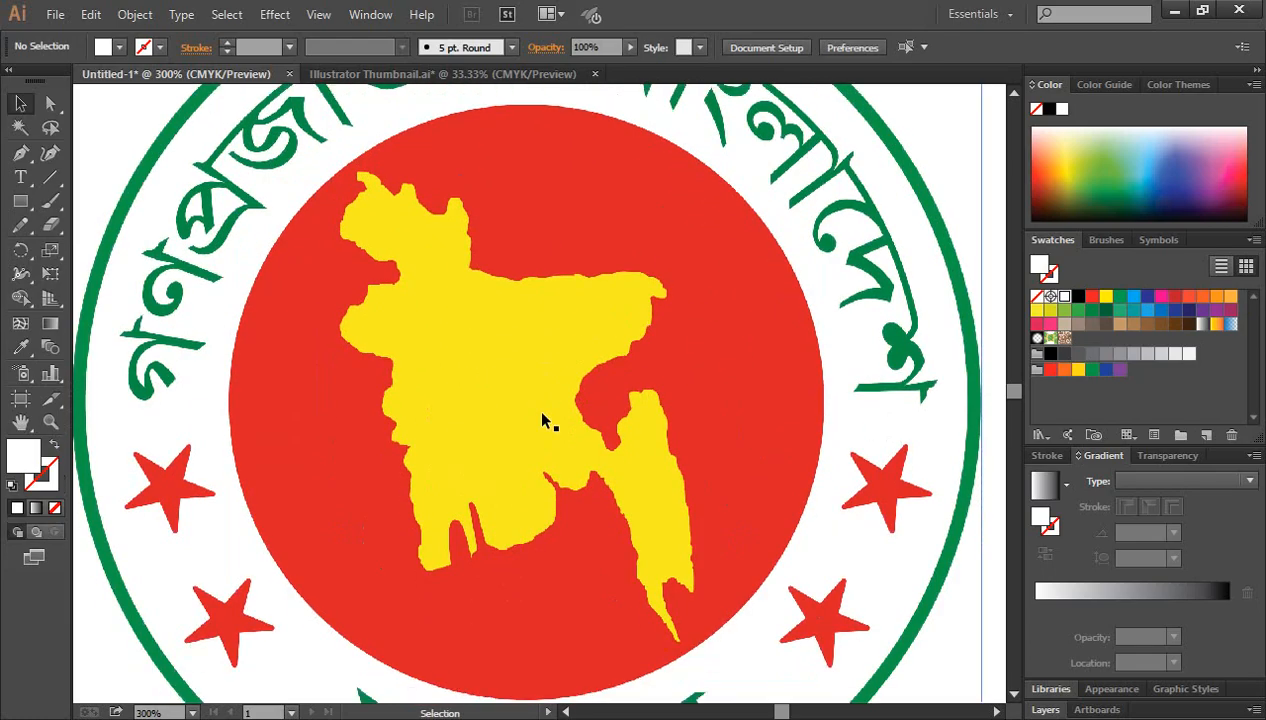
key(ctrl+minus)
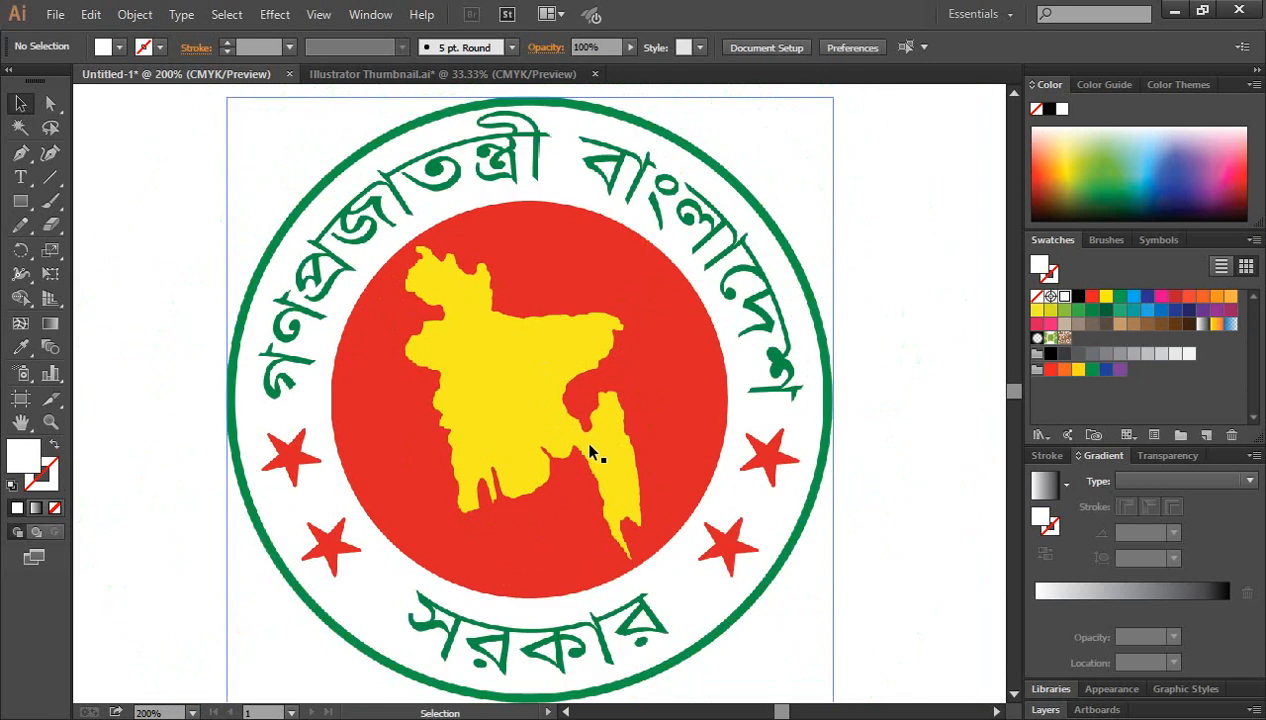
click(521, 411)
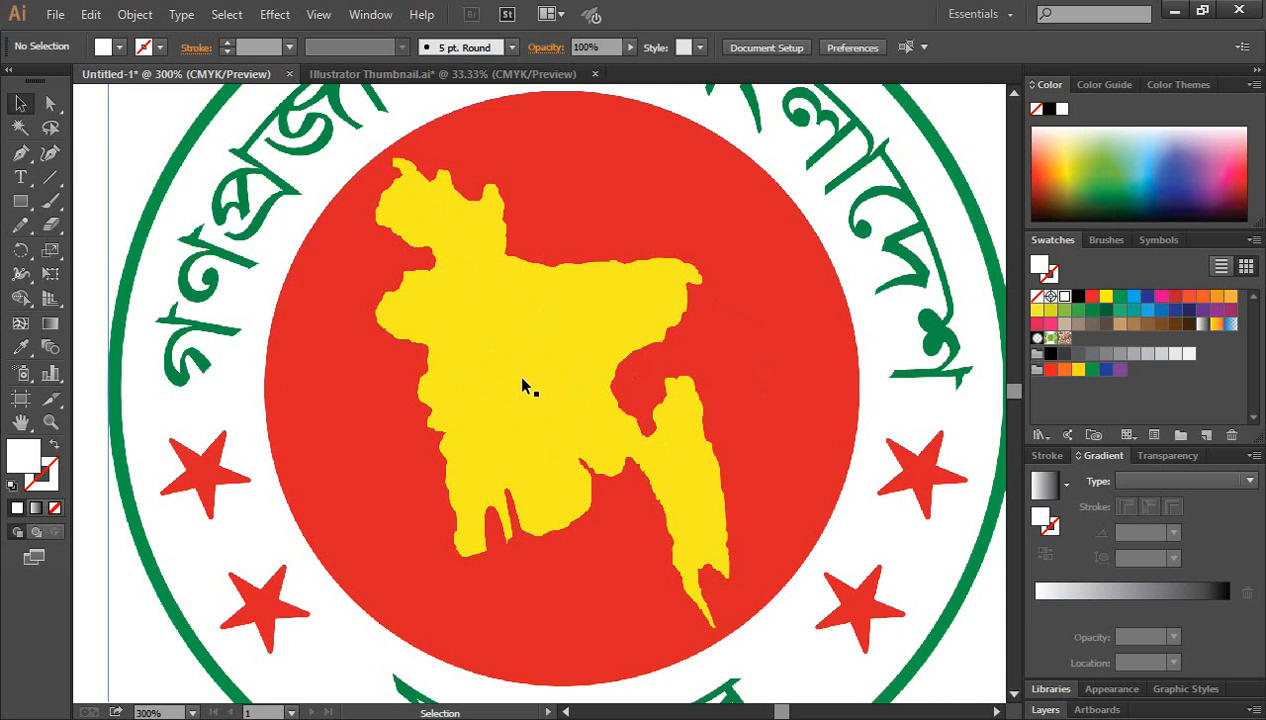
key(ctrl+minus)
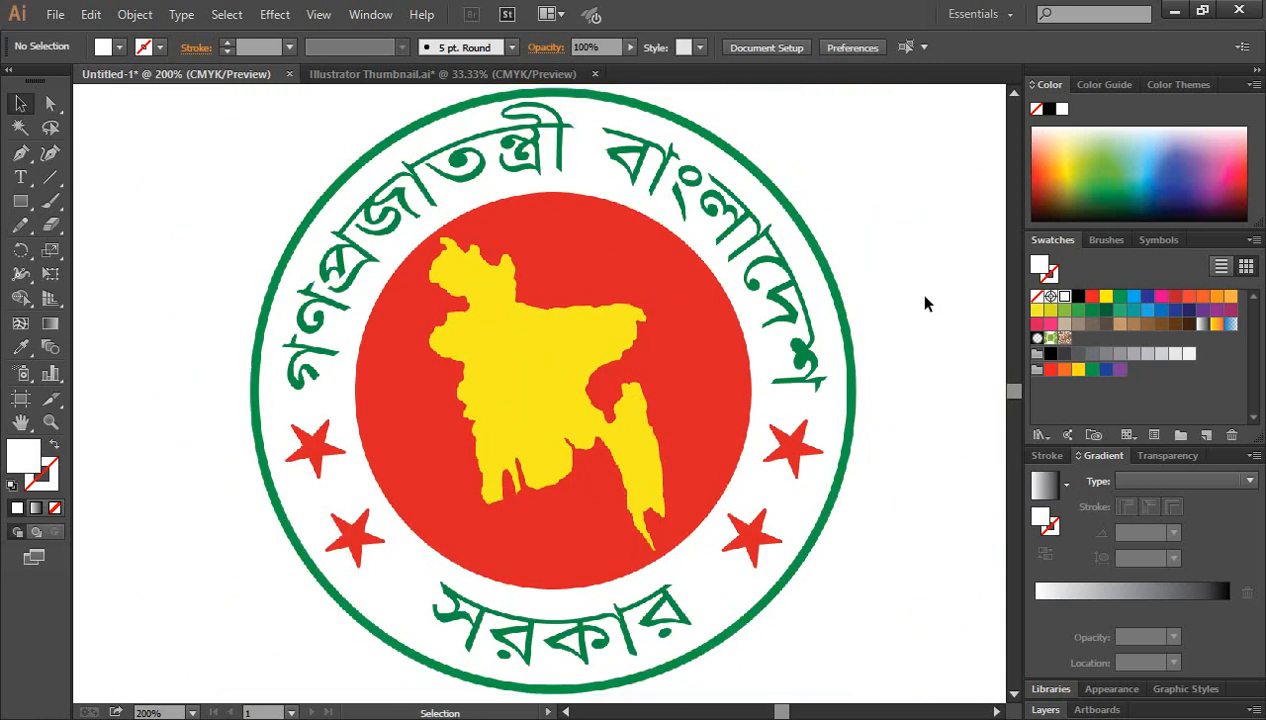
Scale the emblem image down to about 247 pt wide and reposition it near the middle of the view
click(697, 323)
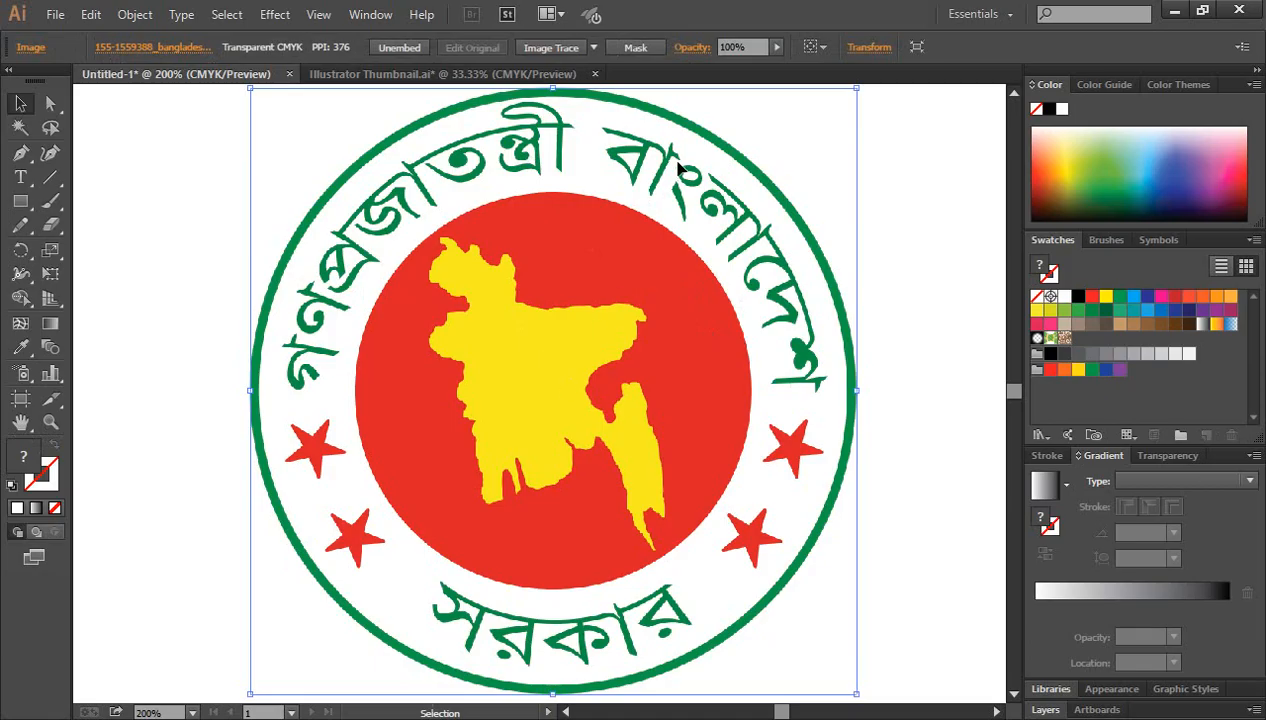
click(921, 274)
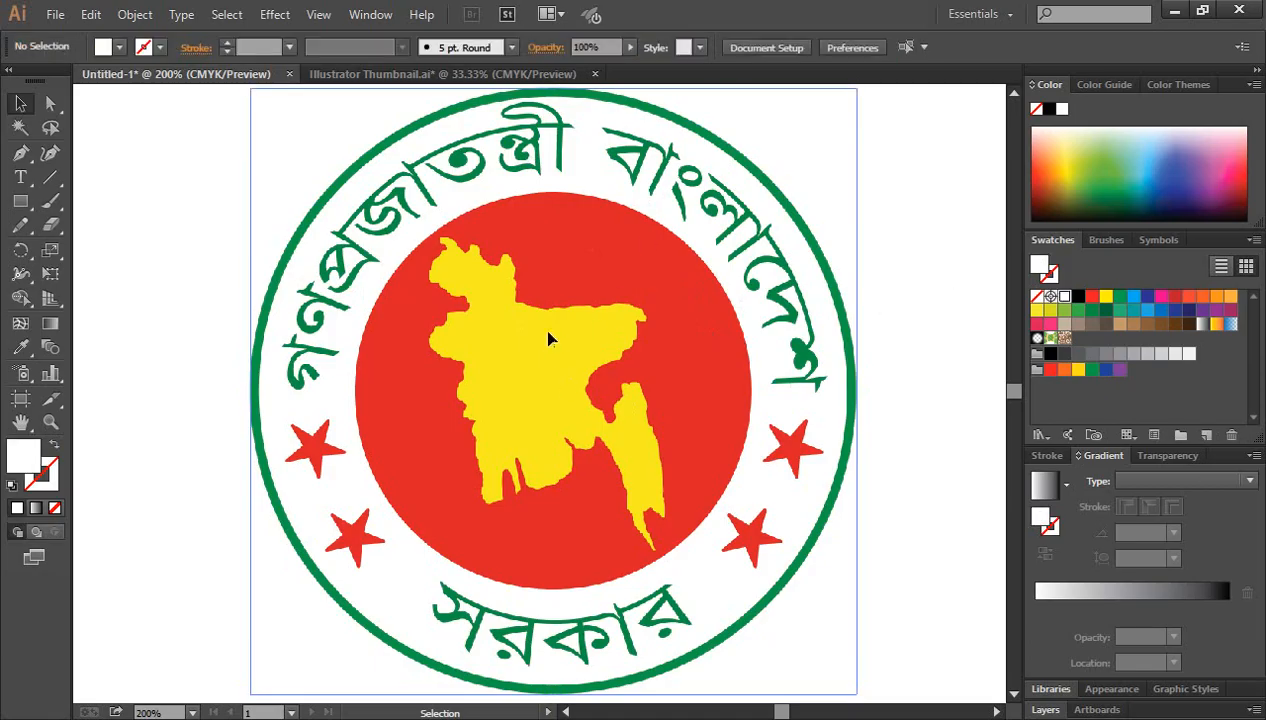
click(548, 339)
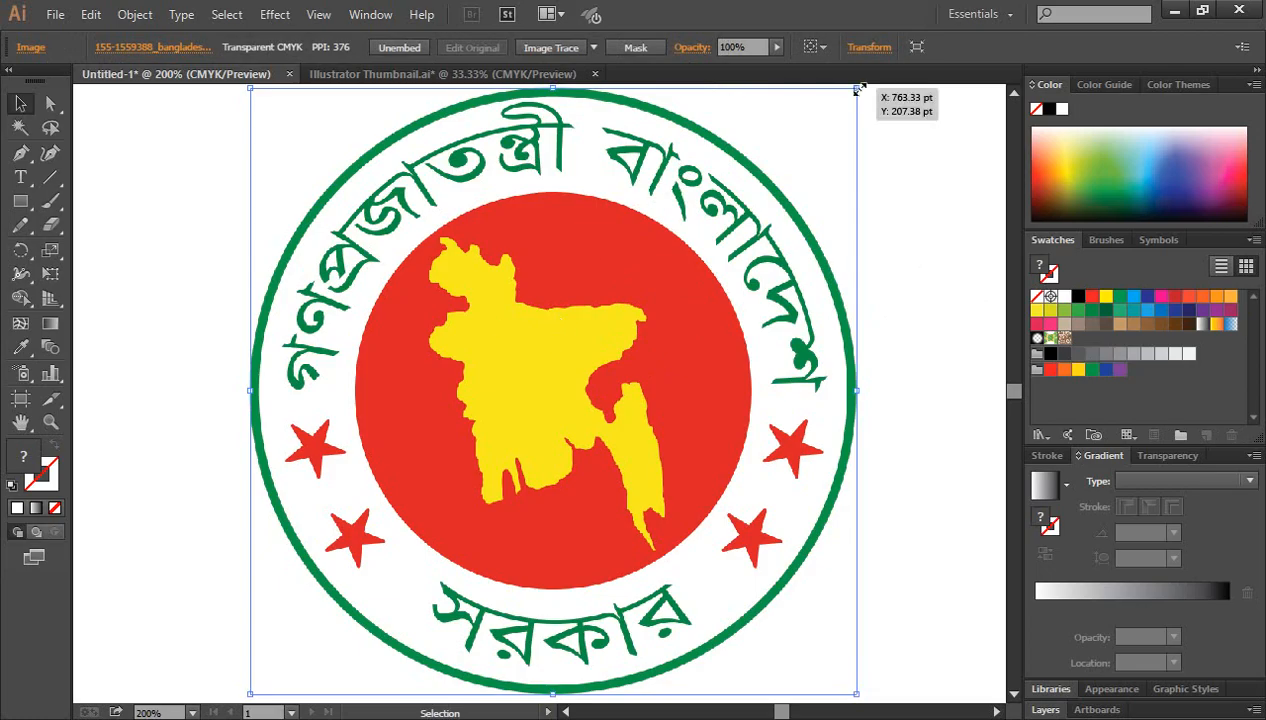
drag(857, 89, 797, 146)
drag(611, 349, 643, 337)
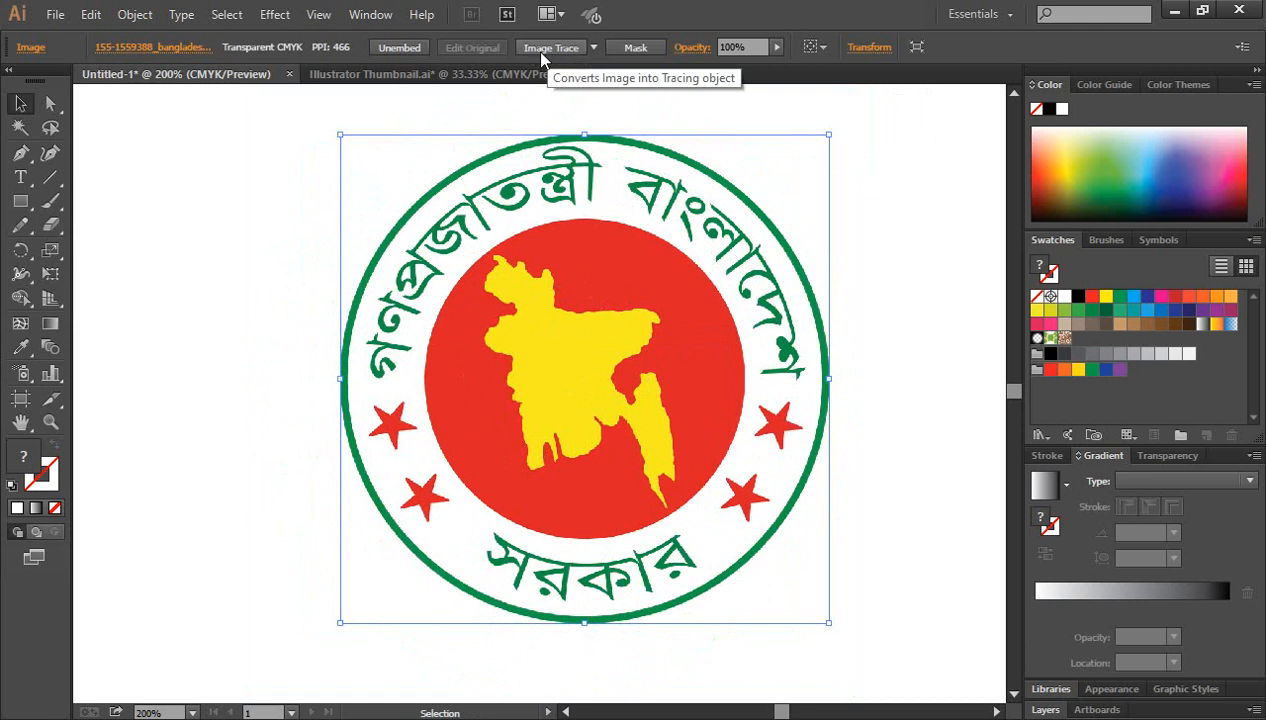
Review the available Image Trace presets for the emblem image without applying one
click(594, 48)
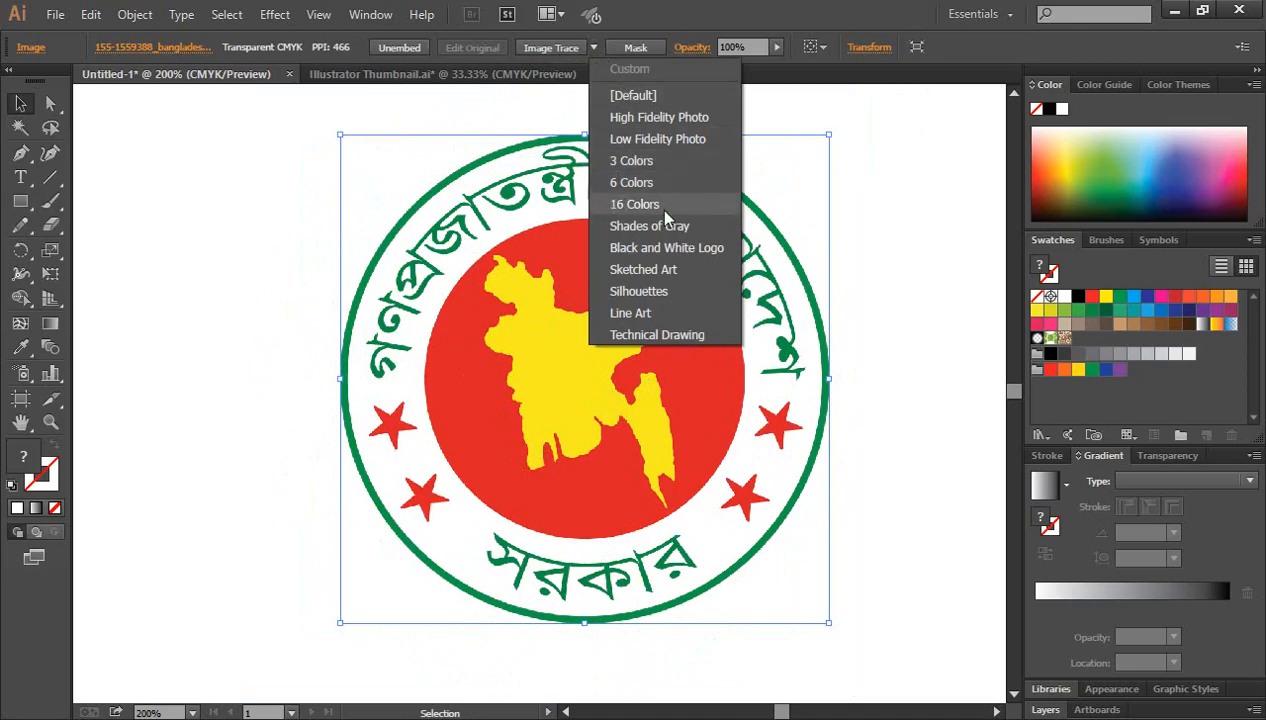
click(891, 210)
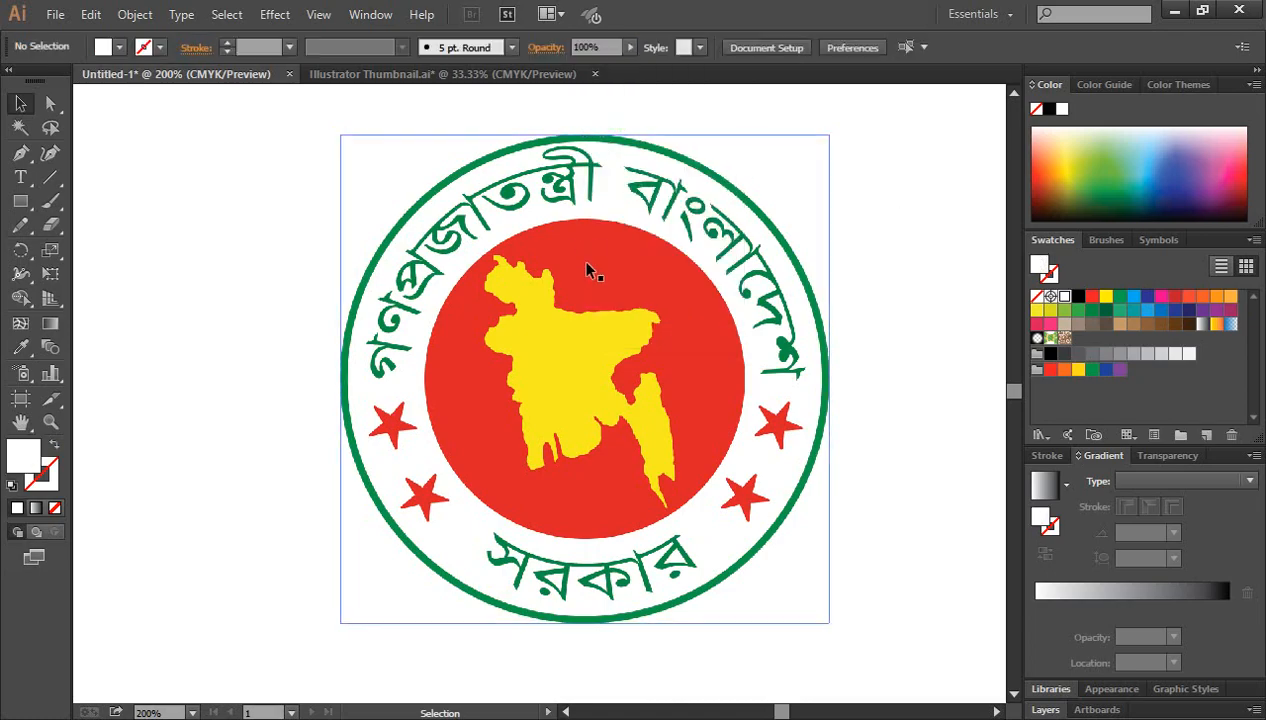
click(648, 270)
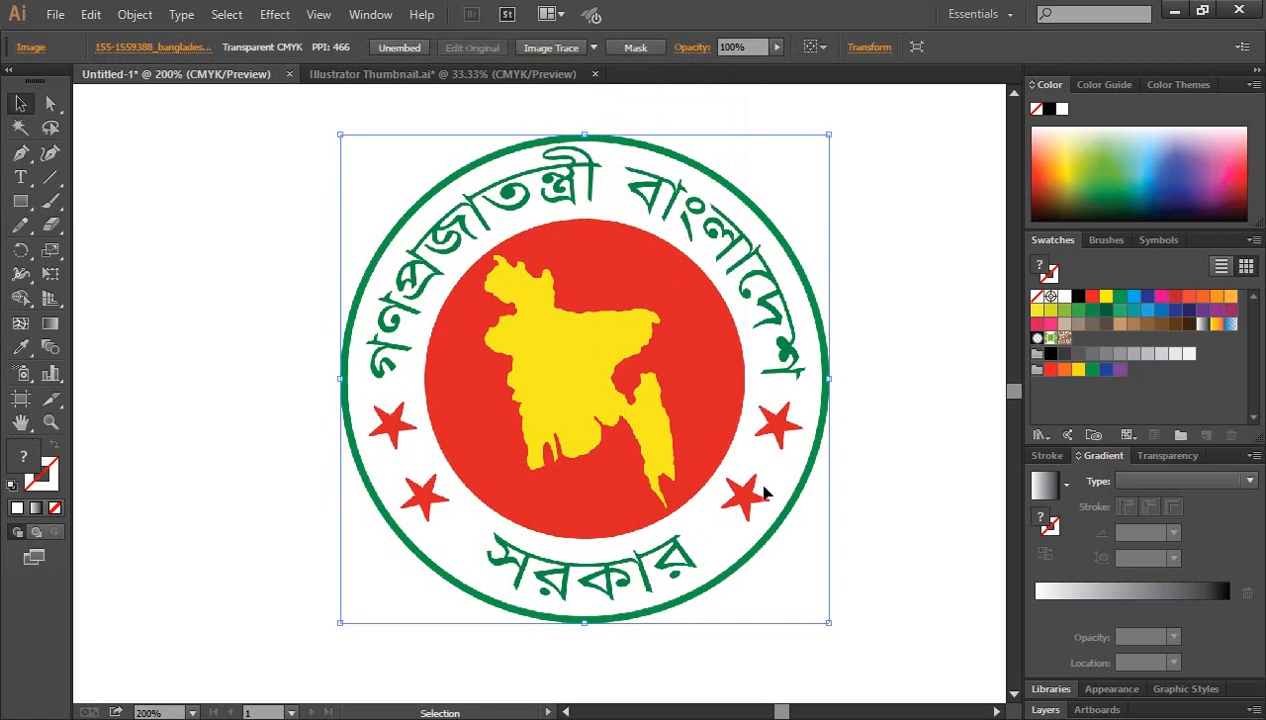
click(972, 362)
Adjust the emblem image's position on the artboard, shifting it slightly left and down
drag(593, 358, 538, 353)
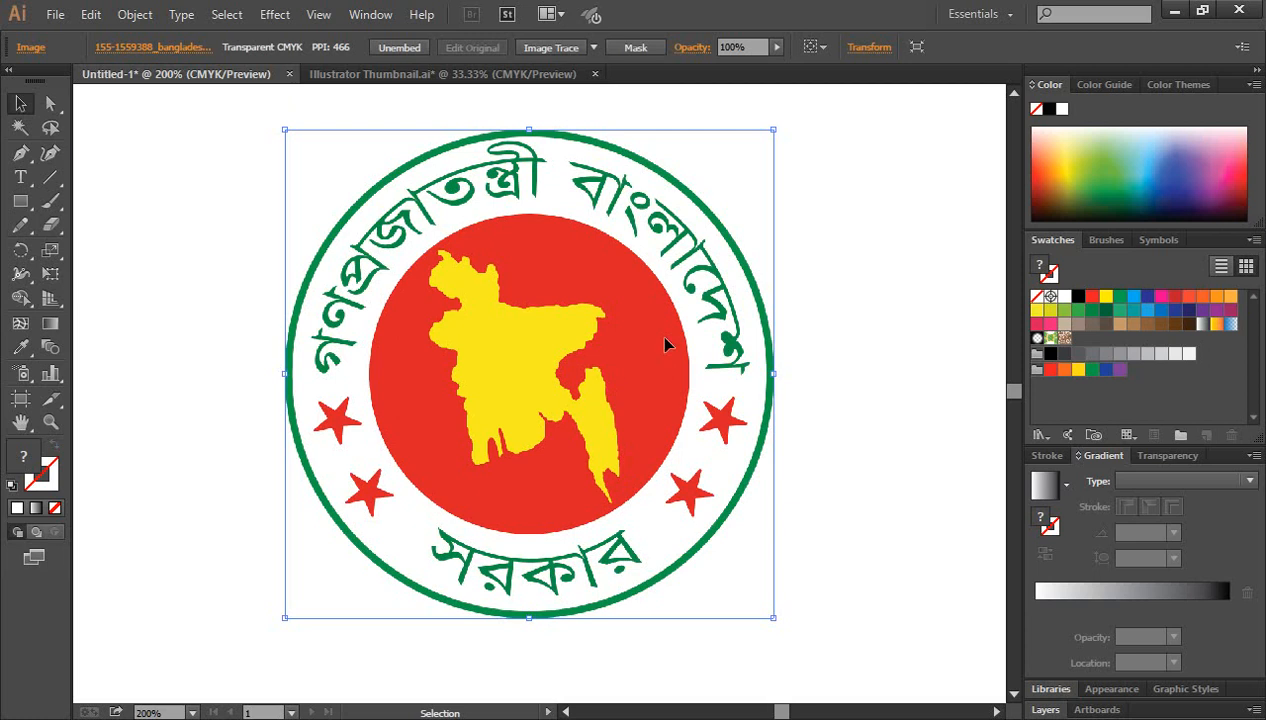
drag(644, 279, 681, 288)
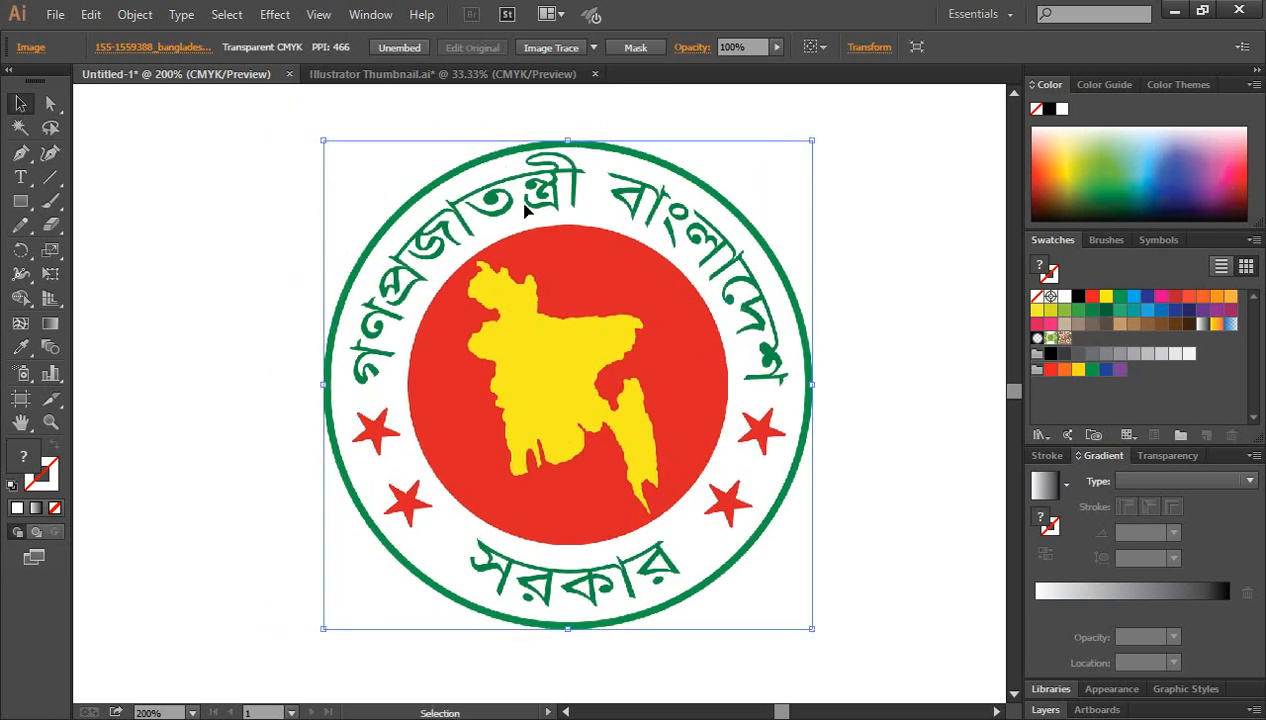
click(853, 228)
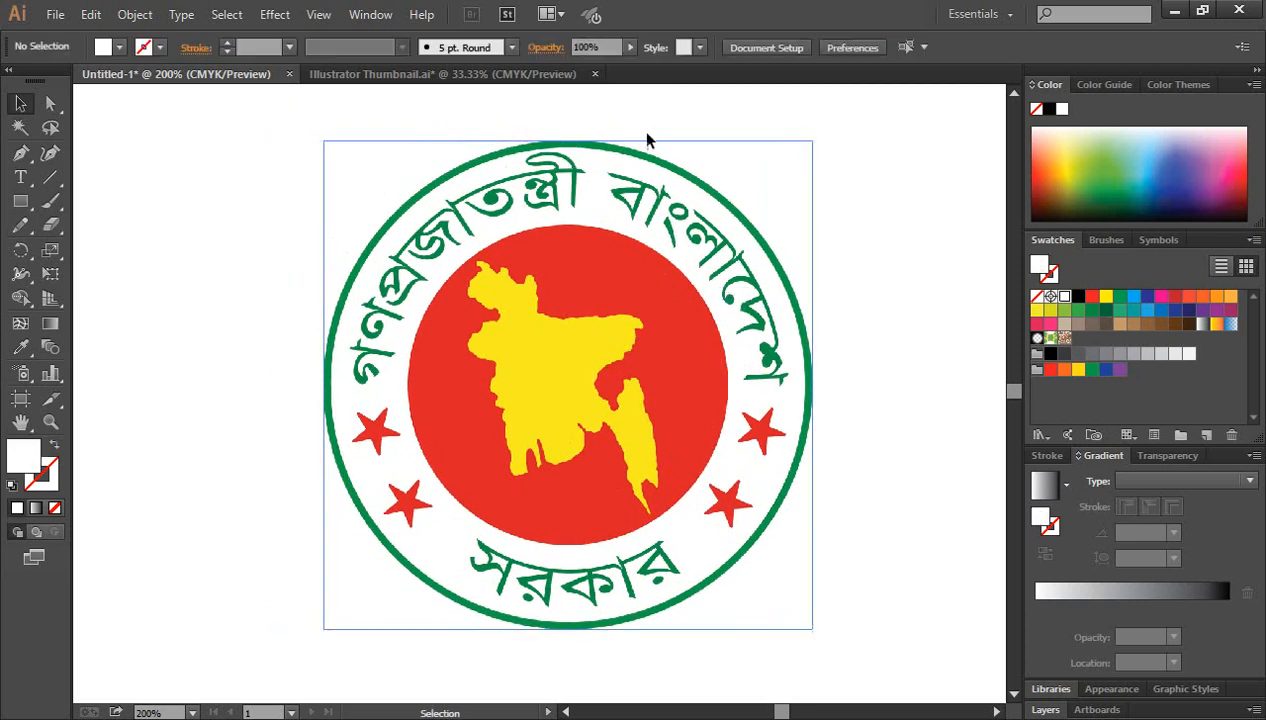
Trace the emblem image with the 3 Colors Image Trace preset
click(560, 303)
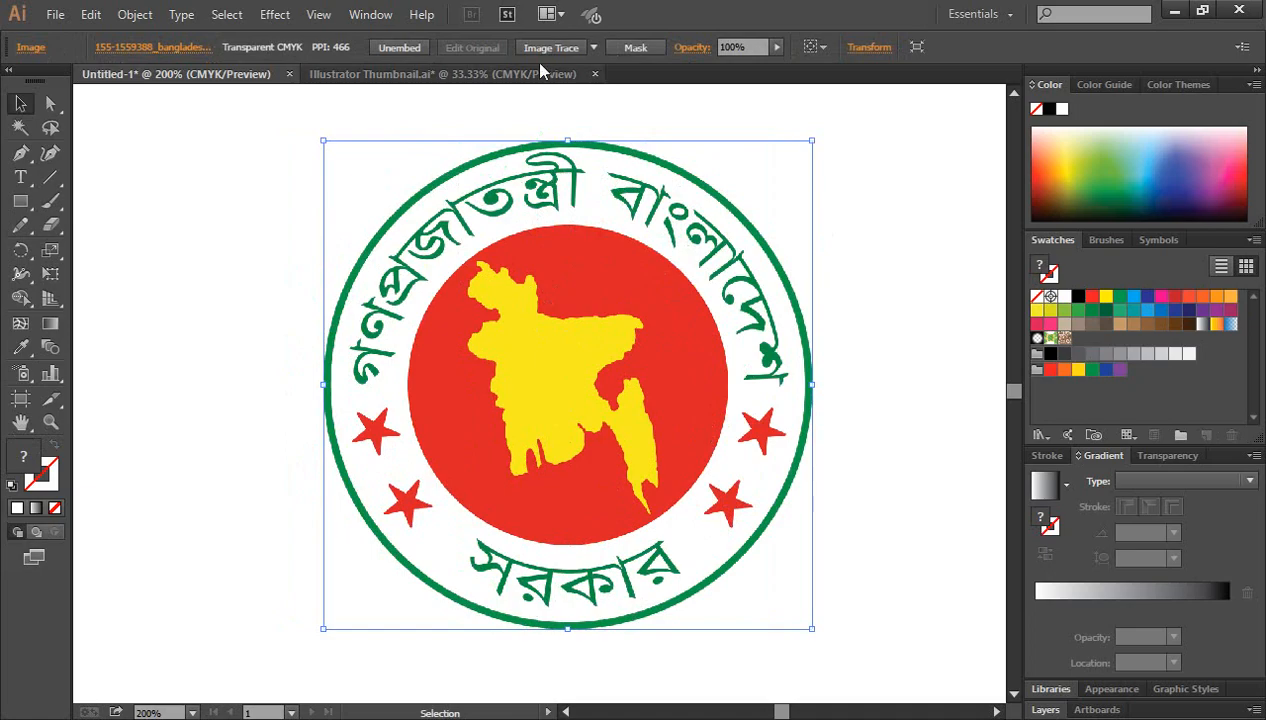
click(595, 48)
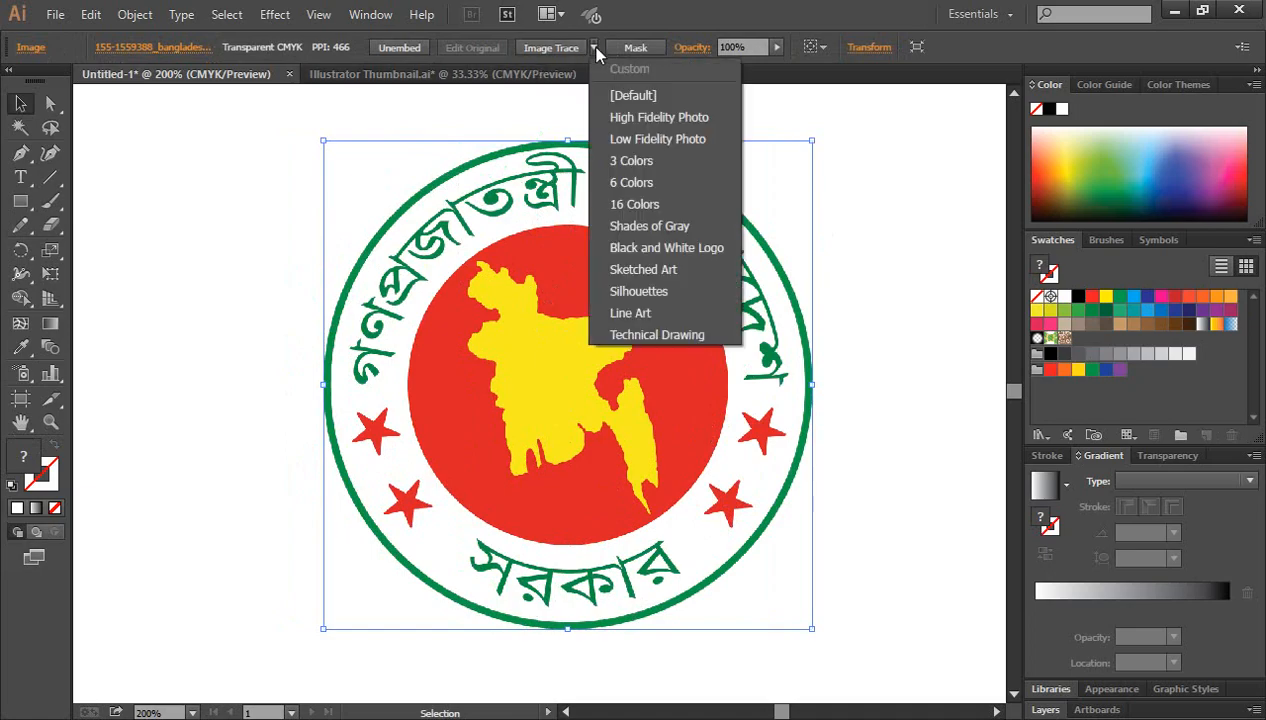
click(631, 161)
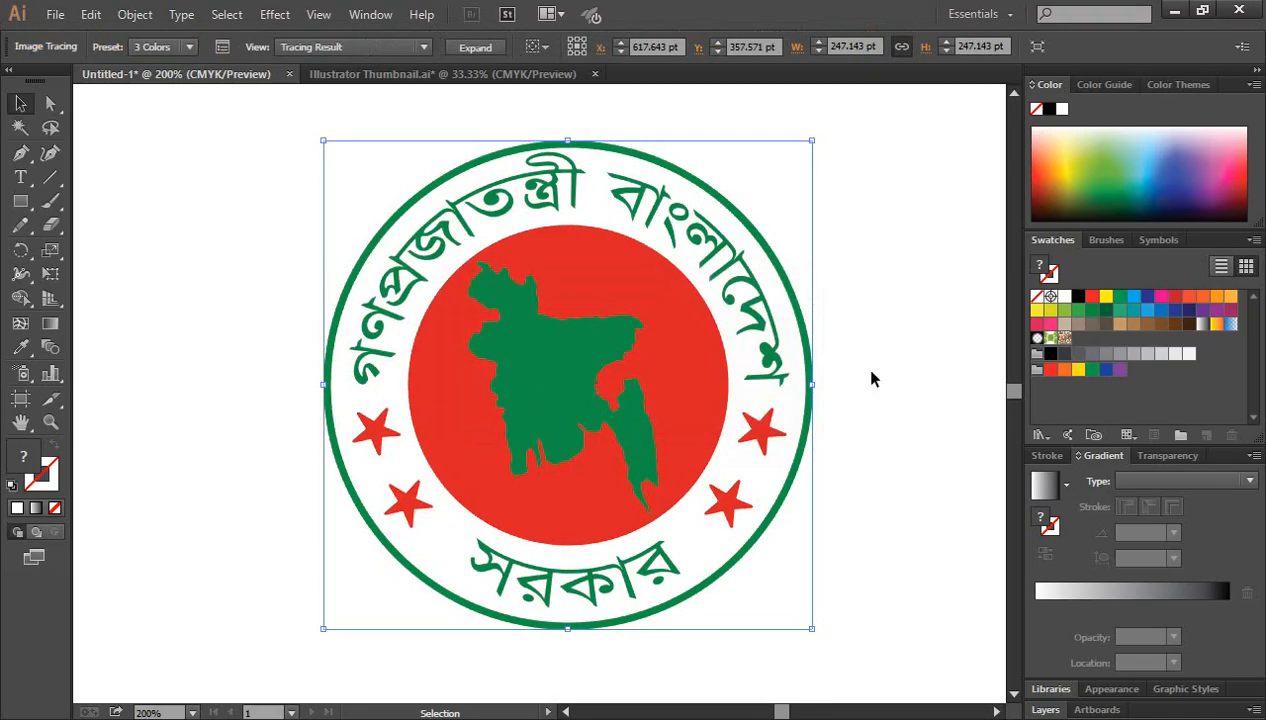
click(897, 378)
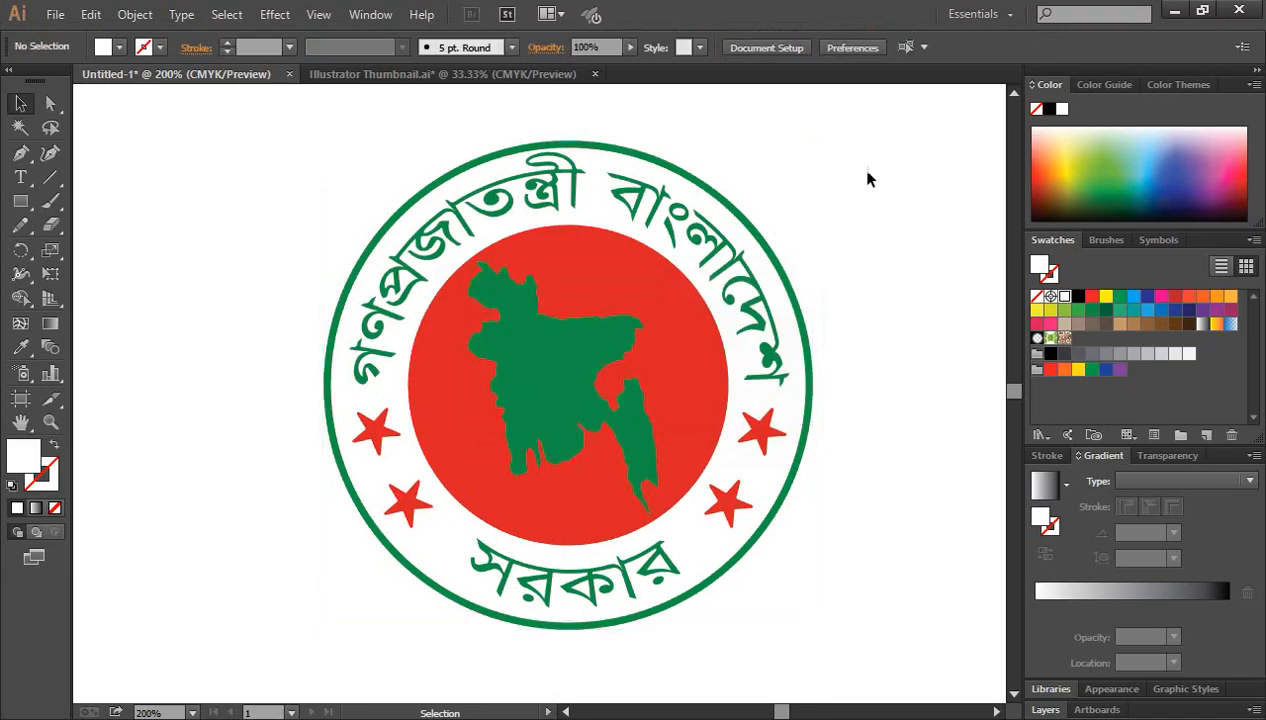
Move the traced emblem about 75 pt to the left on the artboard
drag(864, 176, 461, 509)
drag(557, 424, 314, 410)
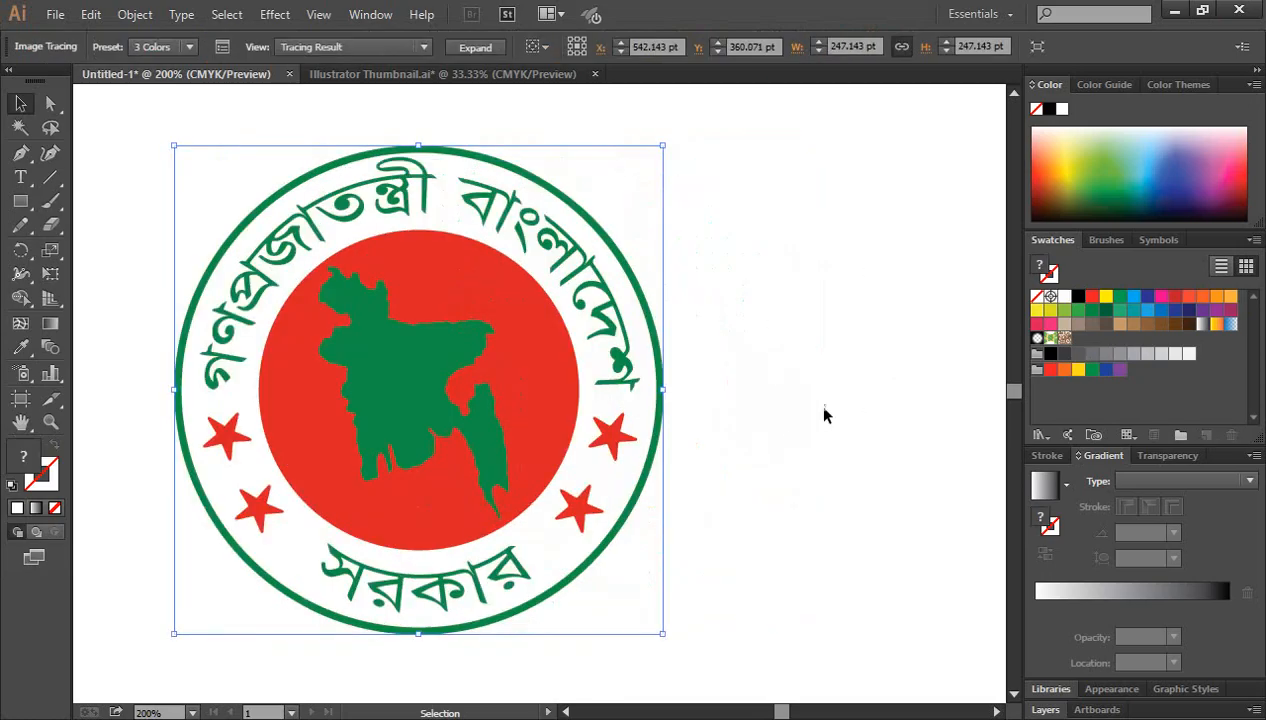
click(814, 402)
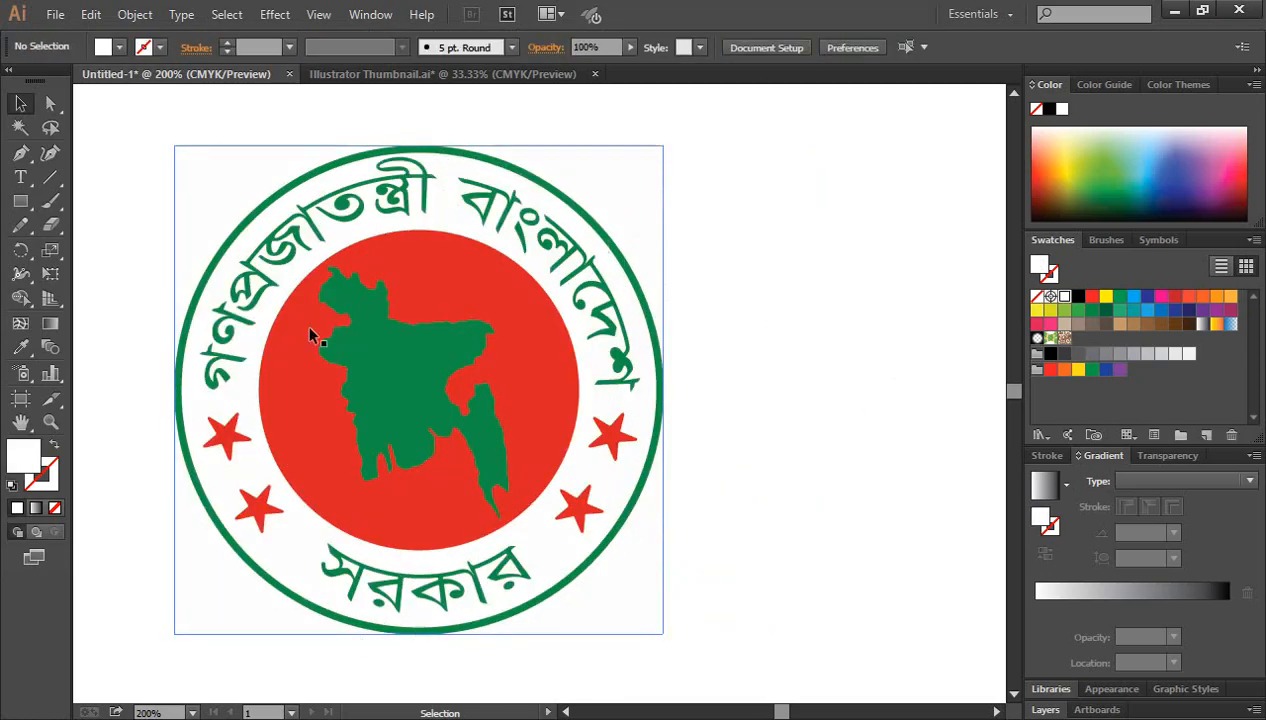
Examine the traced emblem up close, checking the lettering, ring, stars and map outlines
key(ctrl+space)
click(460, 173)
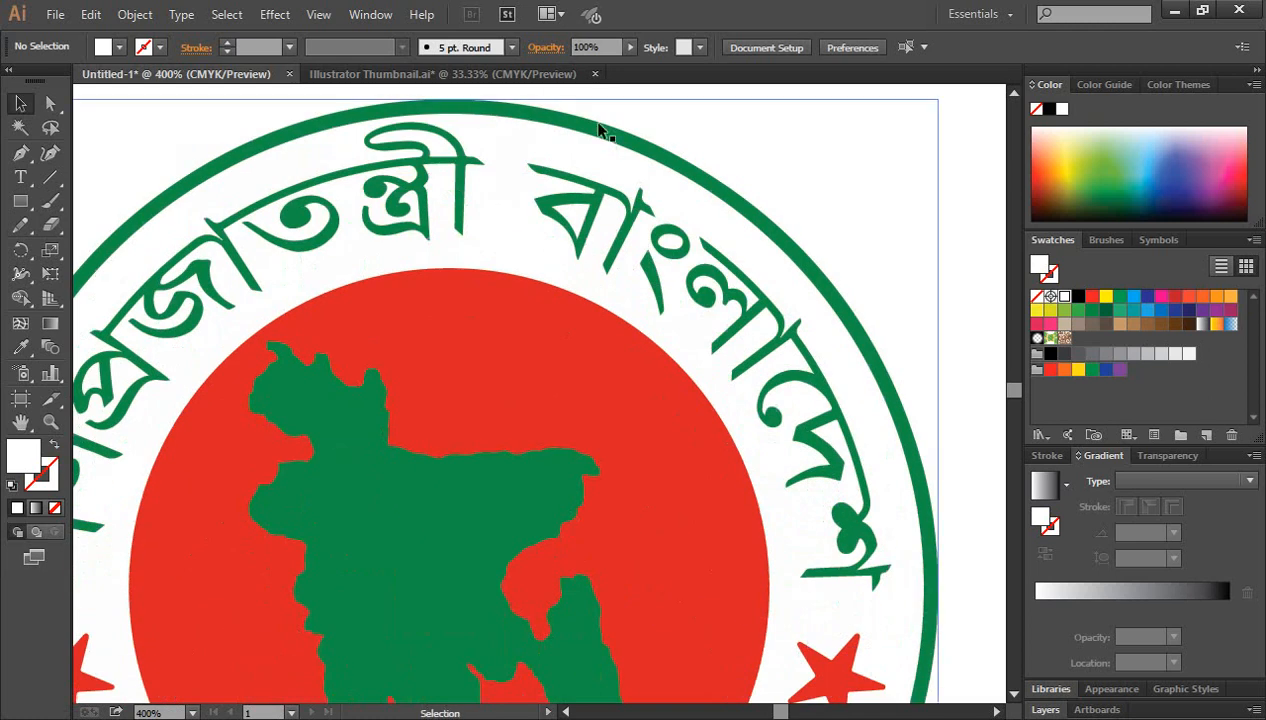
click(585, 208)
key(ctrl+minus)
key(ctrl+minus)
key(ctrl+minus)
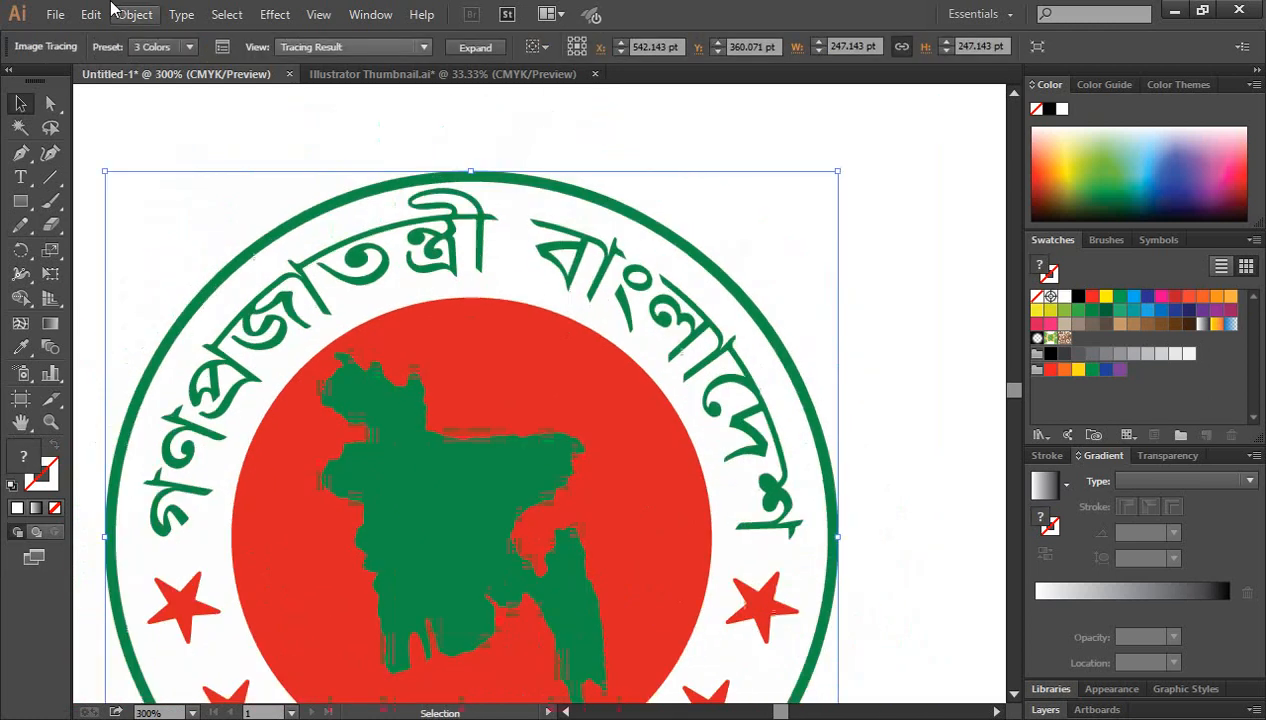
ctrl+click(478, 379)
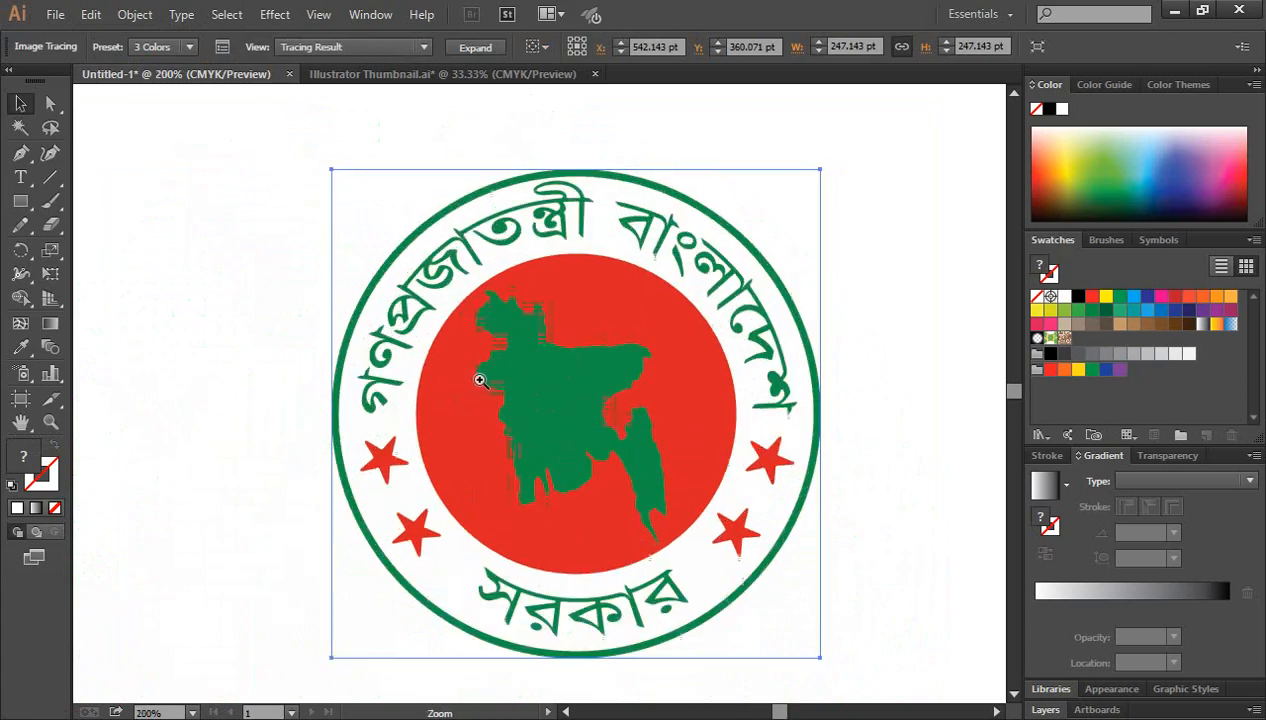
ctrl+click(561, 458)
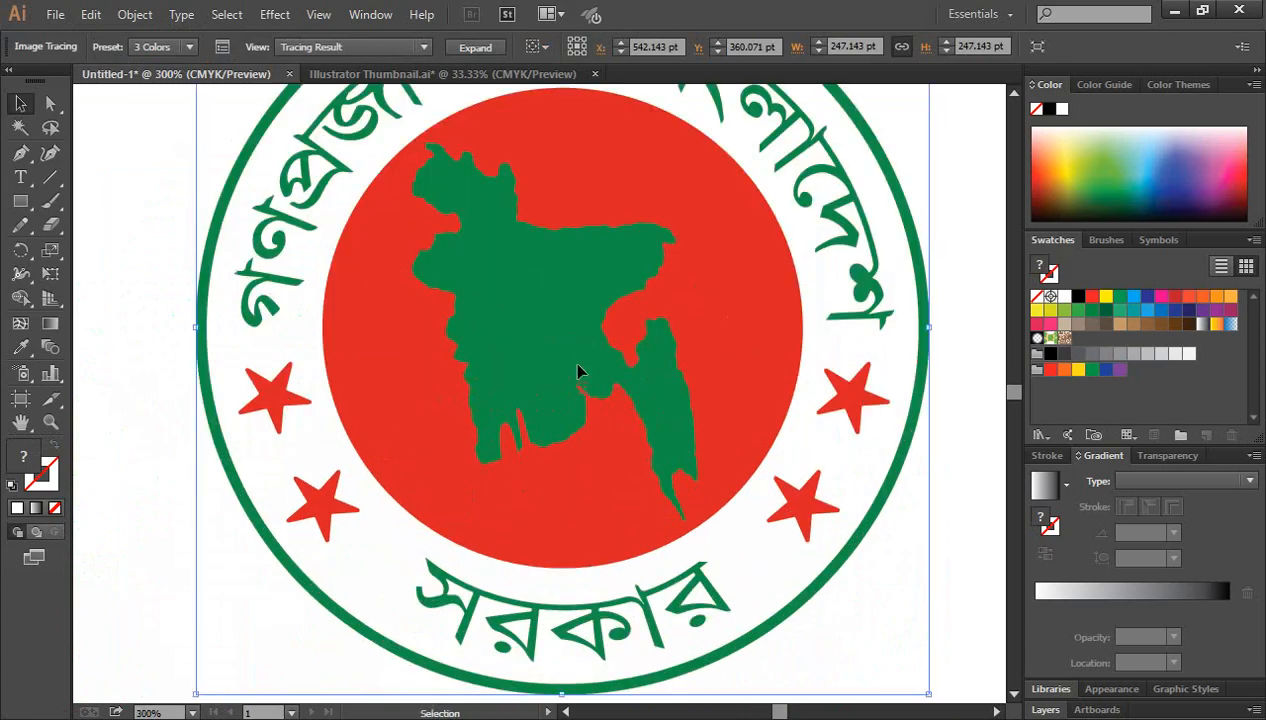
key(ctrl+minus)
key(ctrl+minus)
click(842, 392)
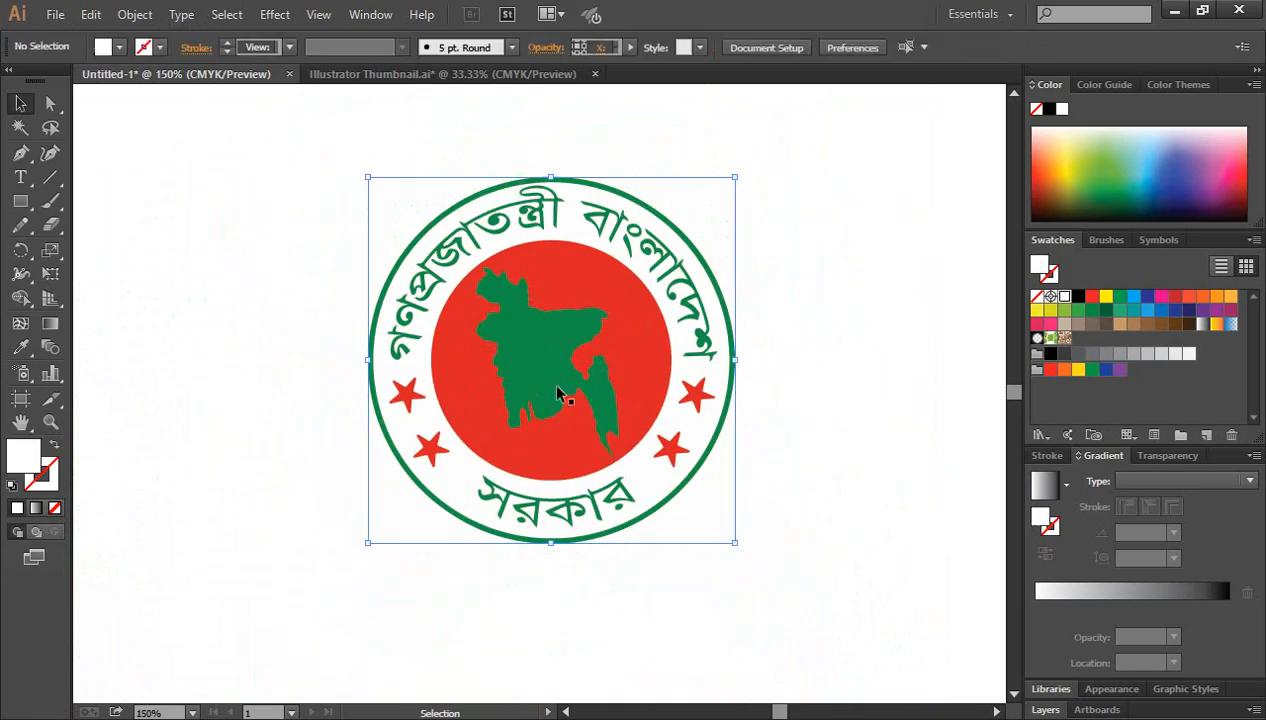
Expand the traced emblem into editable vector paths
click(558, 393)
right_click(523, 331)
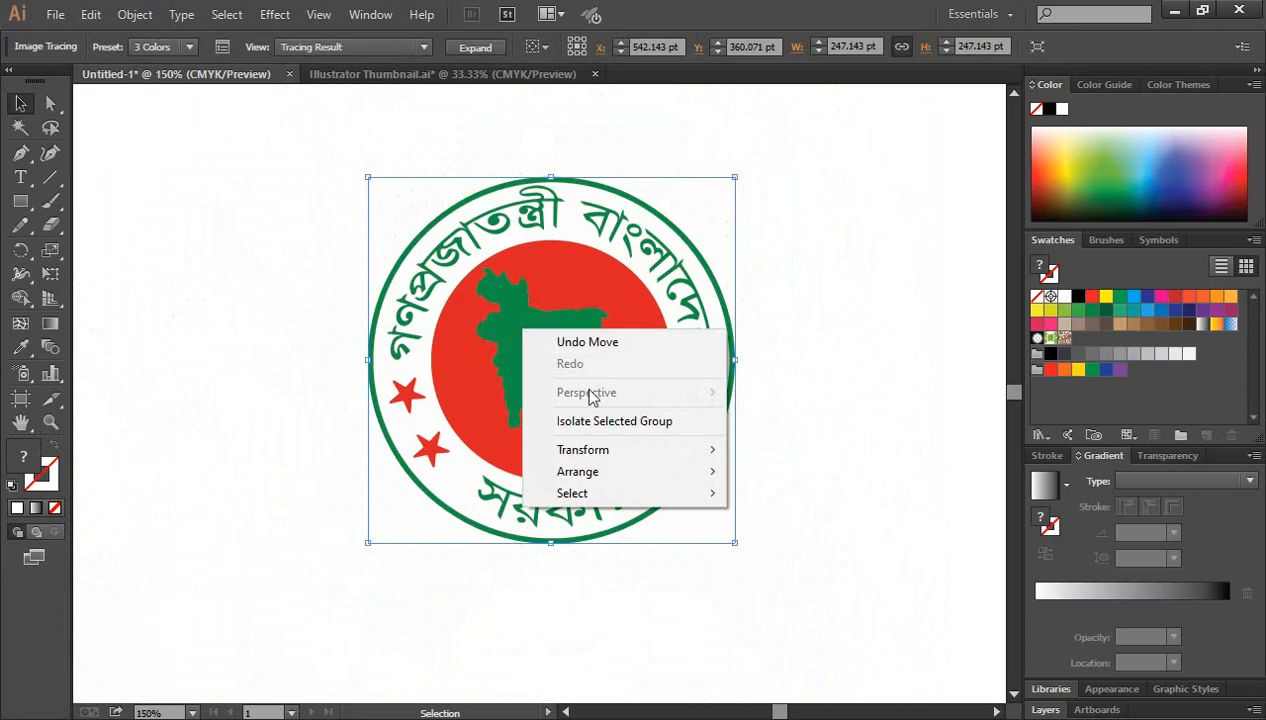
click(842, 367)
click(597, 309)
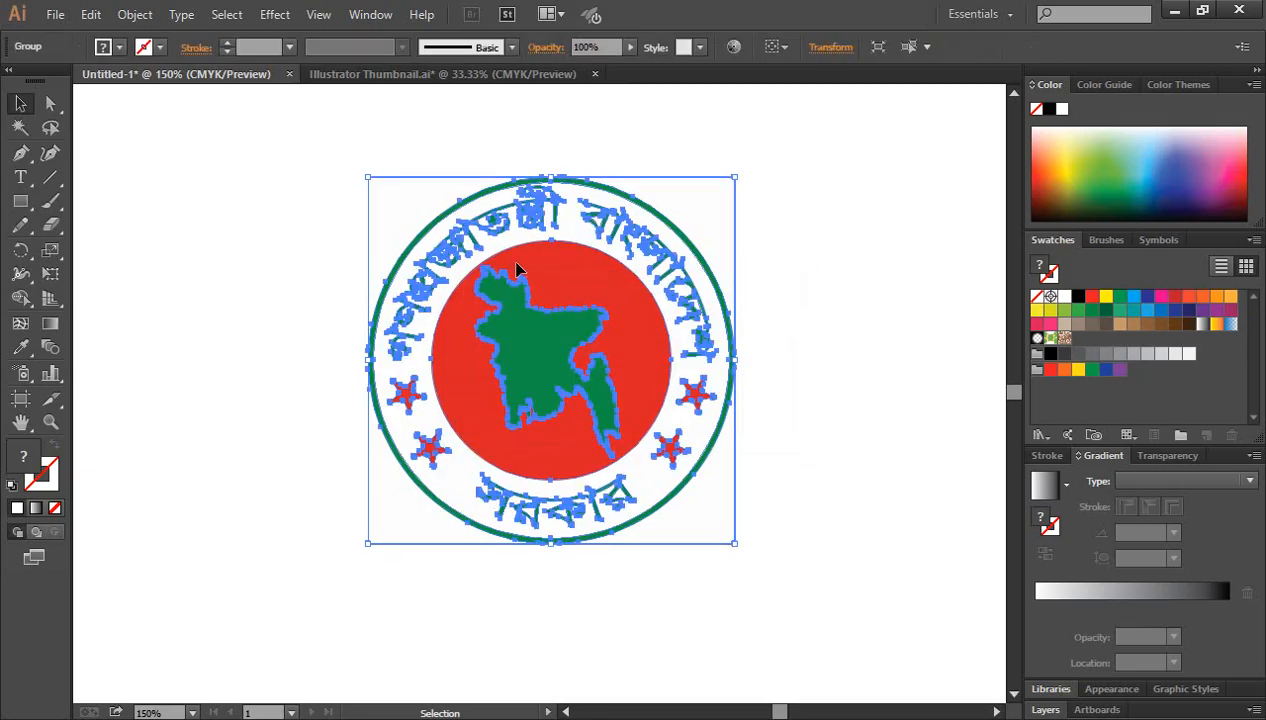
click(849, 470)
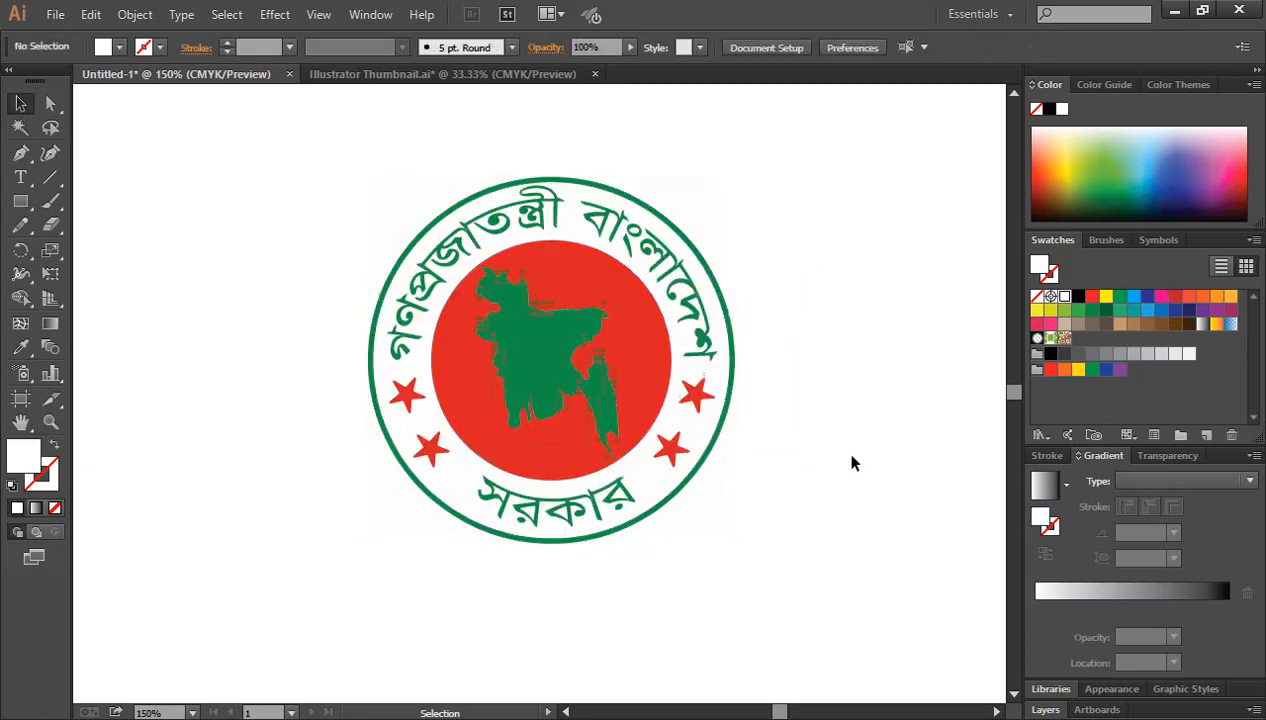
Ungroup the expanded emblem paths
click(534, 310)
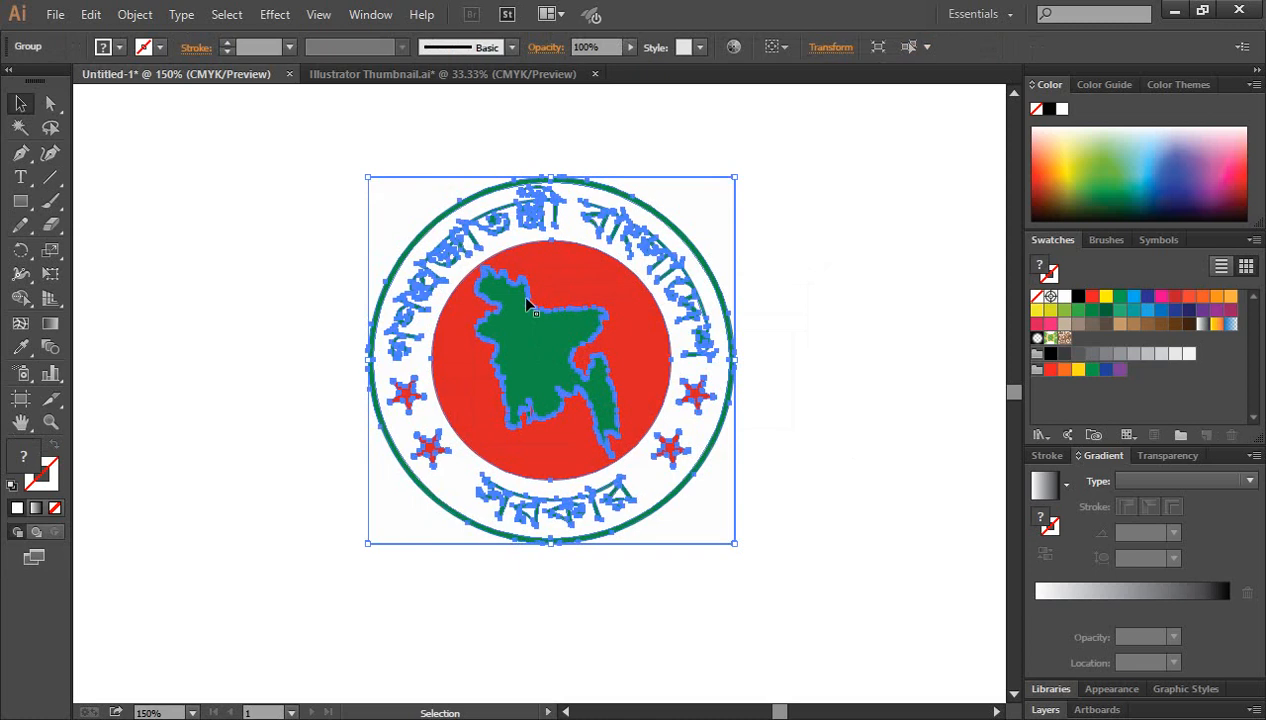
right_click(527, 336)
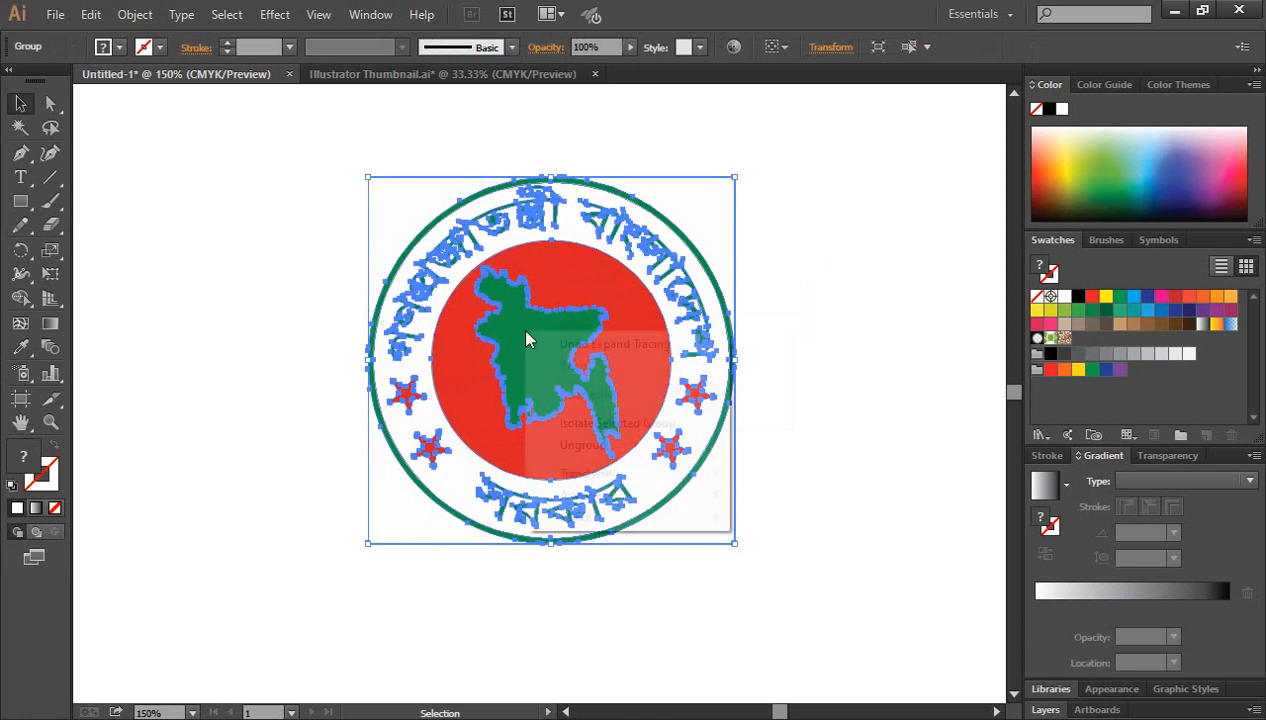
click(592, 452)
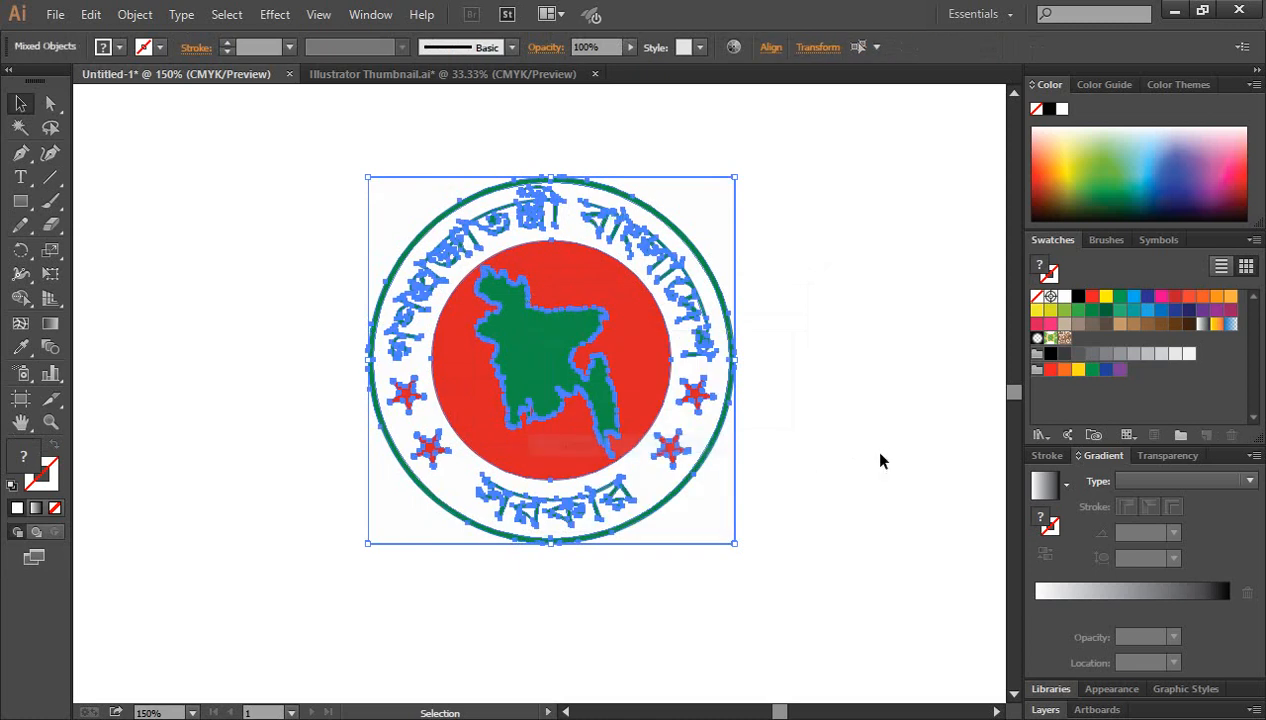
Check up close that the green map can be selected separately from the rest of the ungrouped emblem
click(889, 458)
click(531, 343)
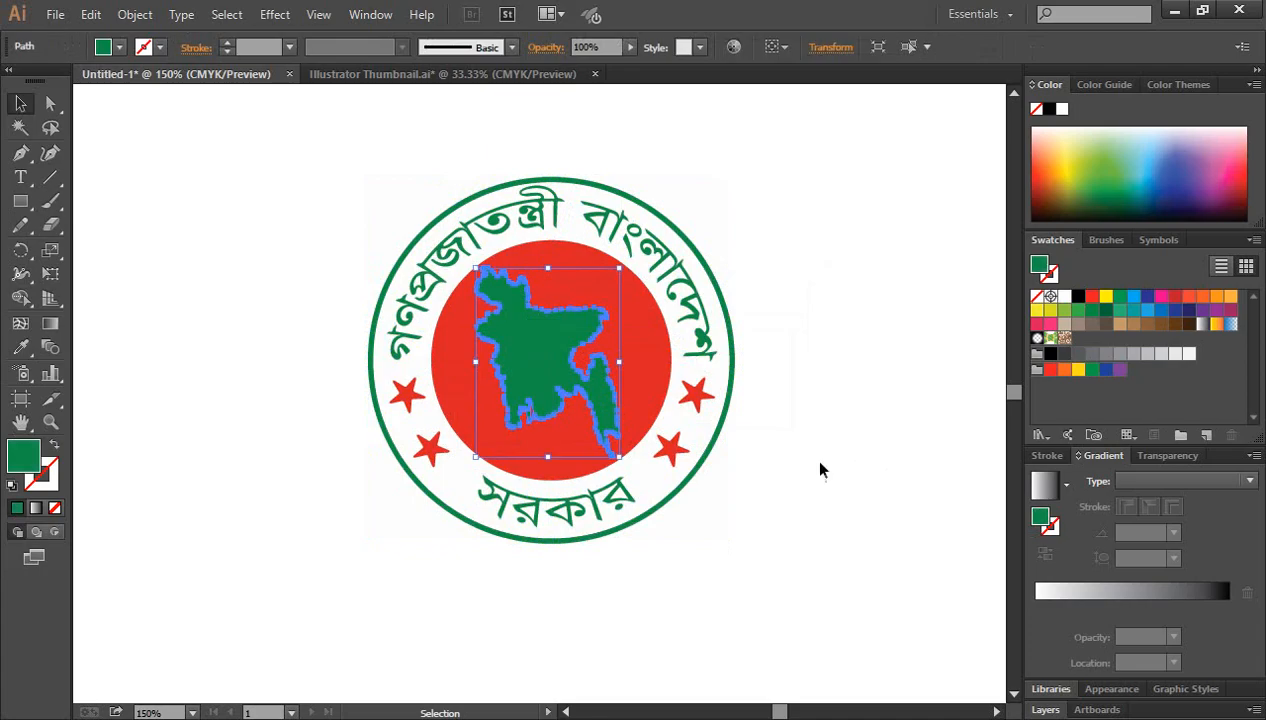
click(811, 452)
click(547, 348)
click(811, 436)
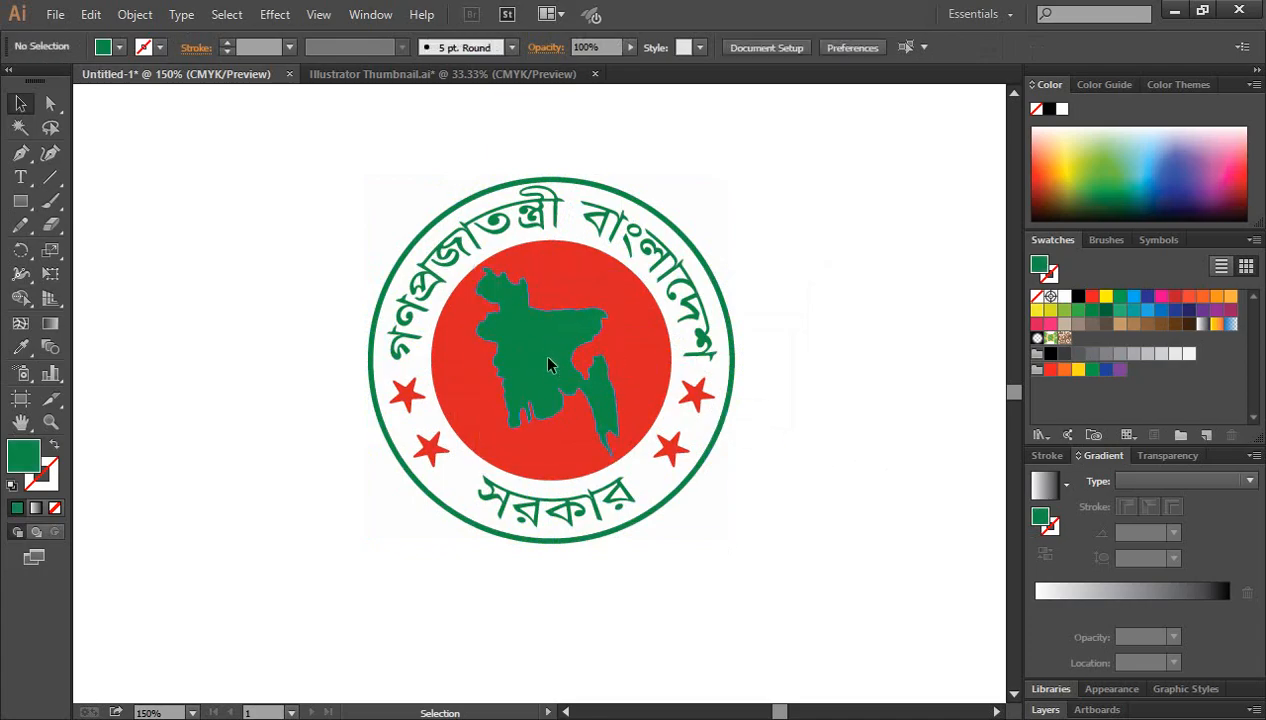
click(548, 364)
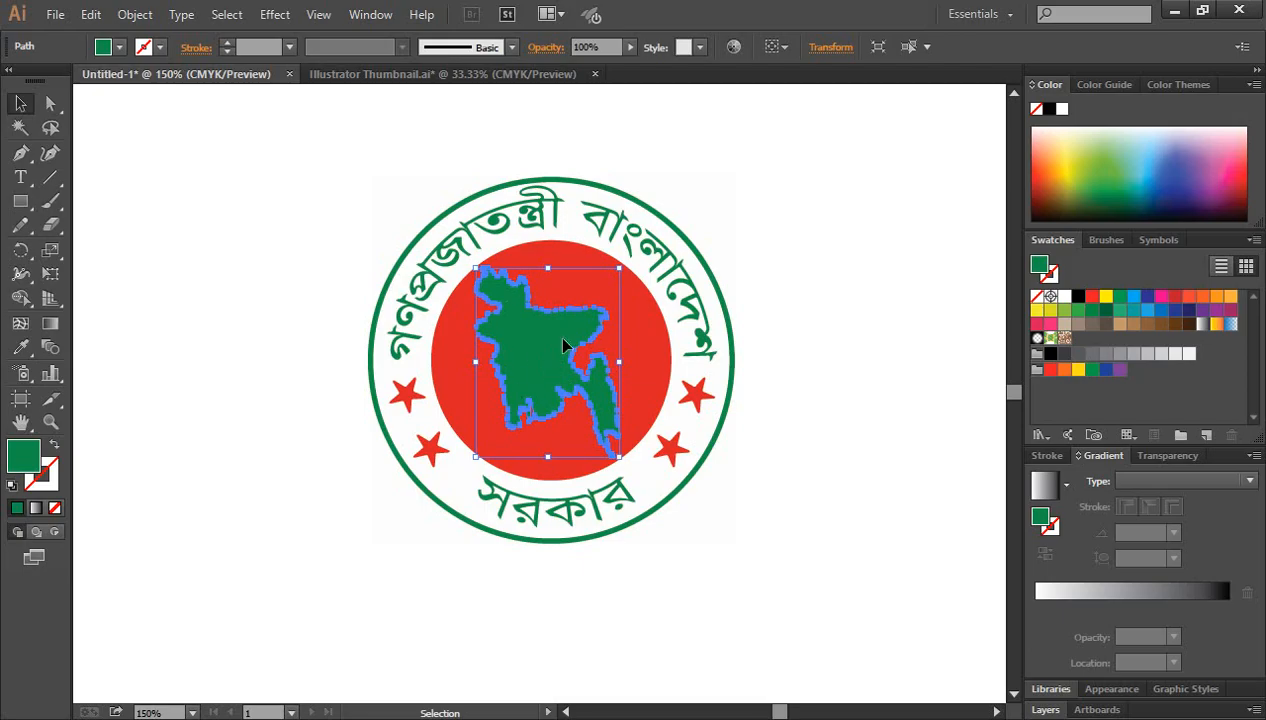
key(ctrl+space)
ctrl+click(548, 361)
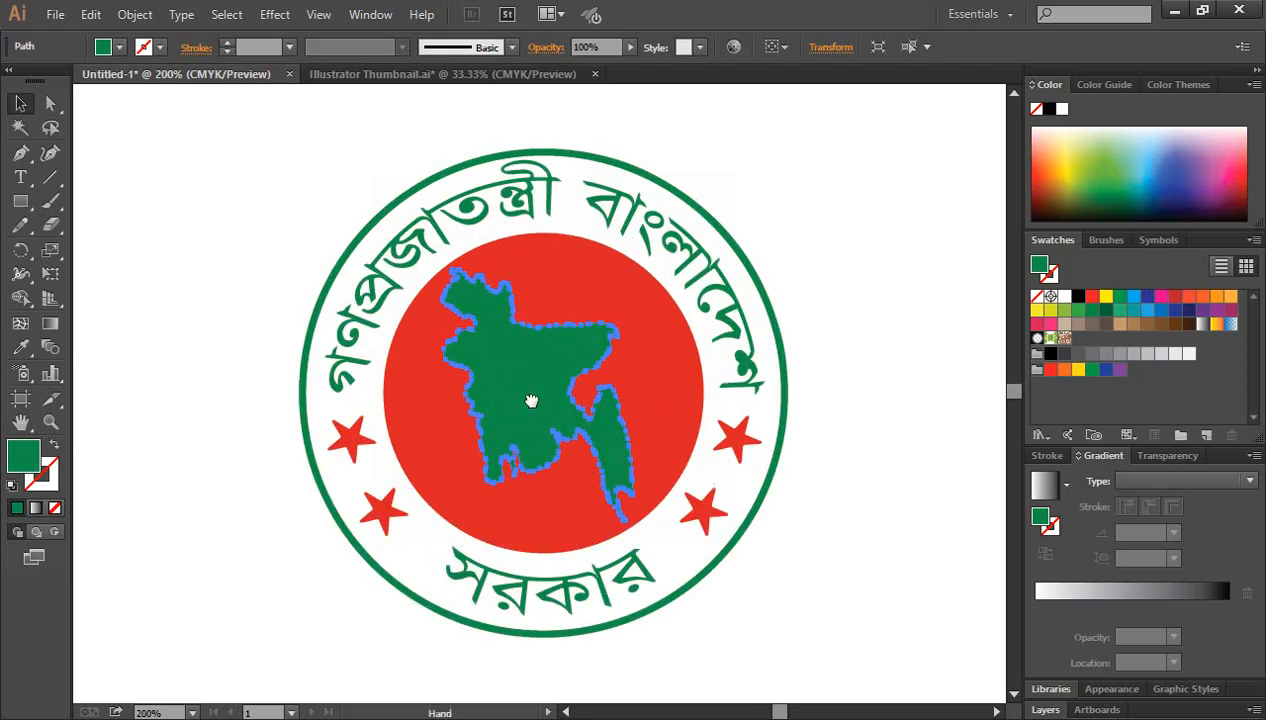
drag(531, 400, 336, 392)
click(735, 405)
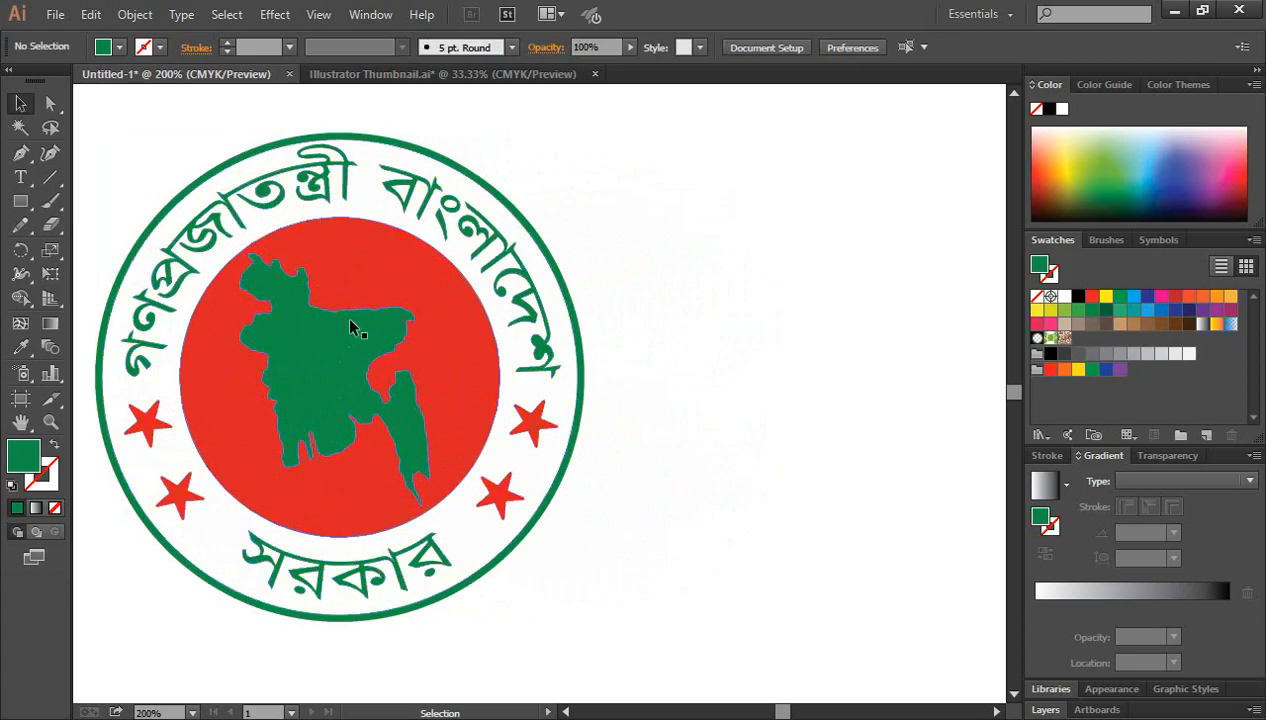
Move the green map out of the red circle into the empty space right of the emblem
click(296, 358)
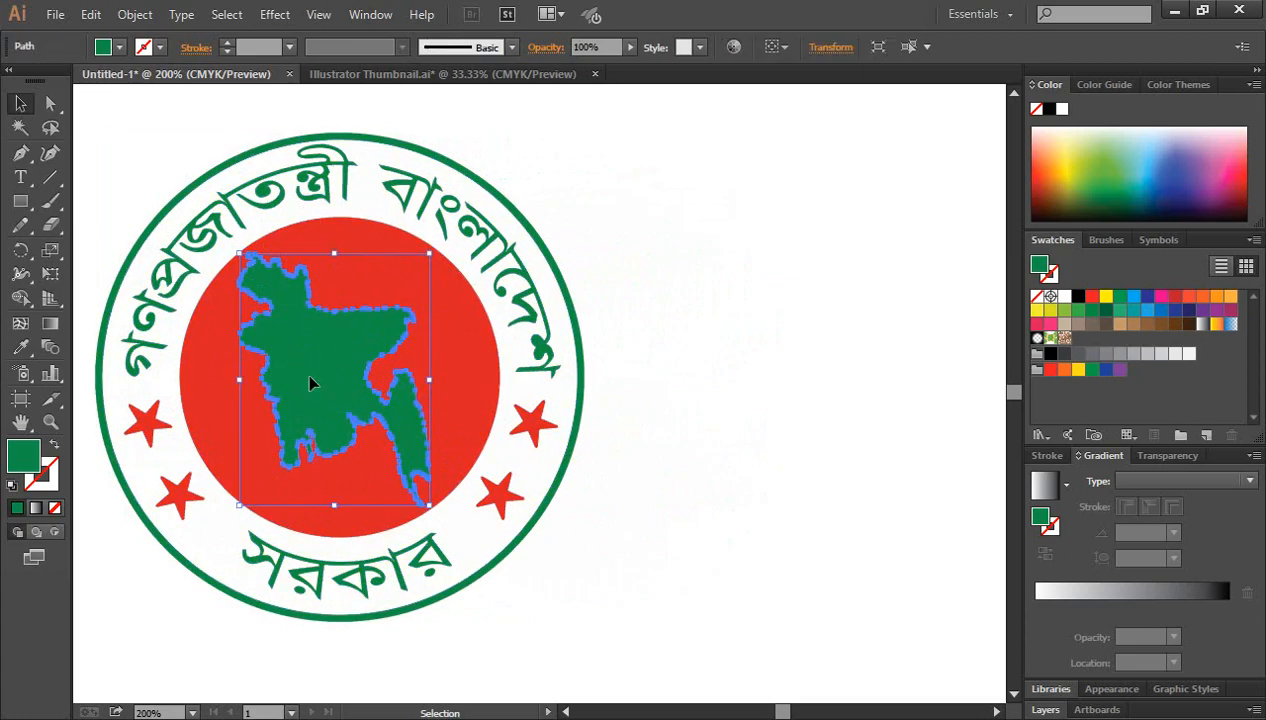
click(836, 443)
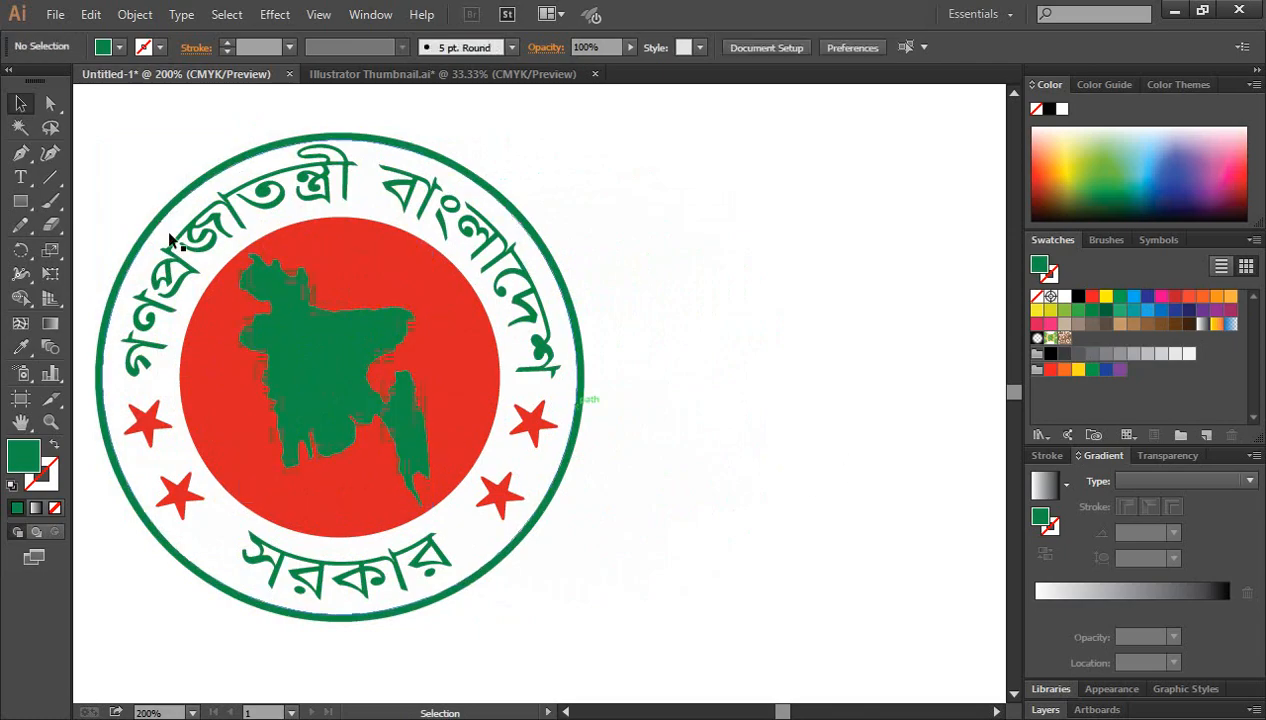
click(370, 345)
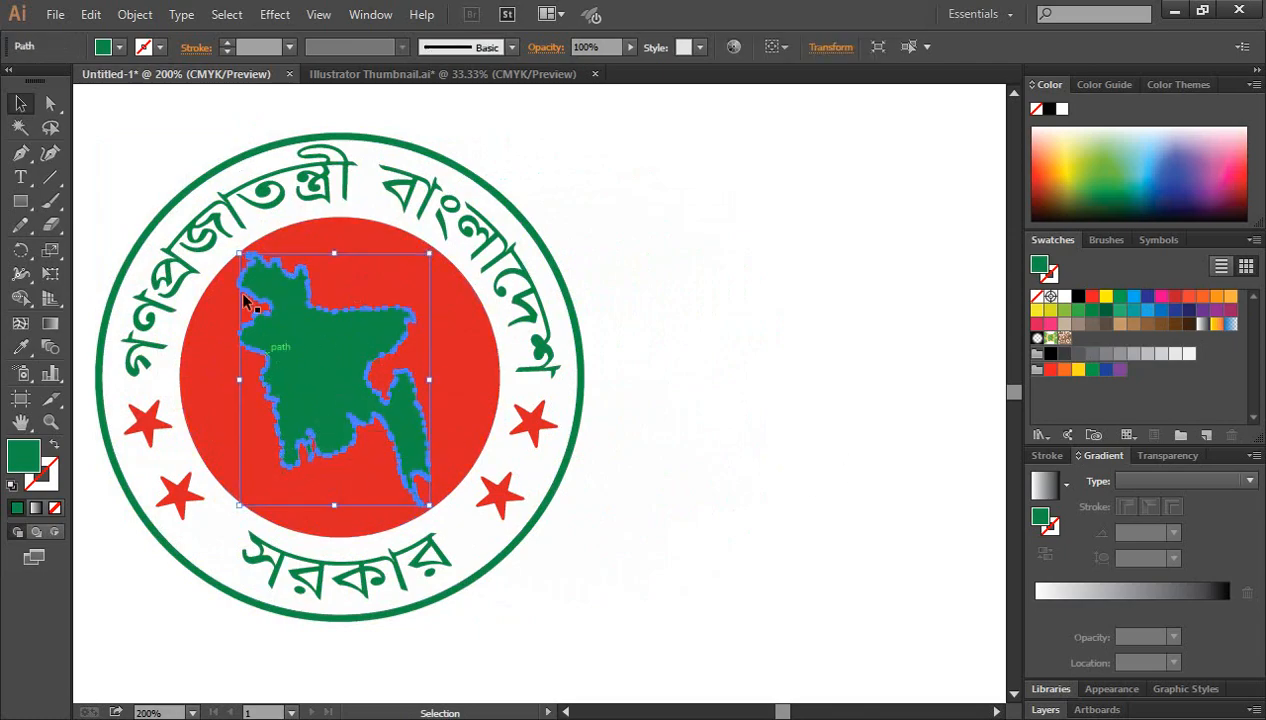
click(762, 421)
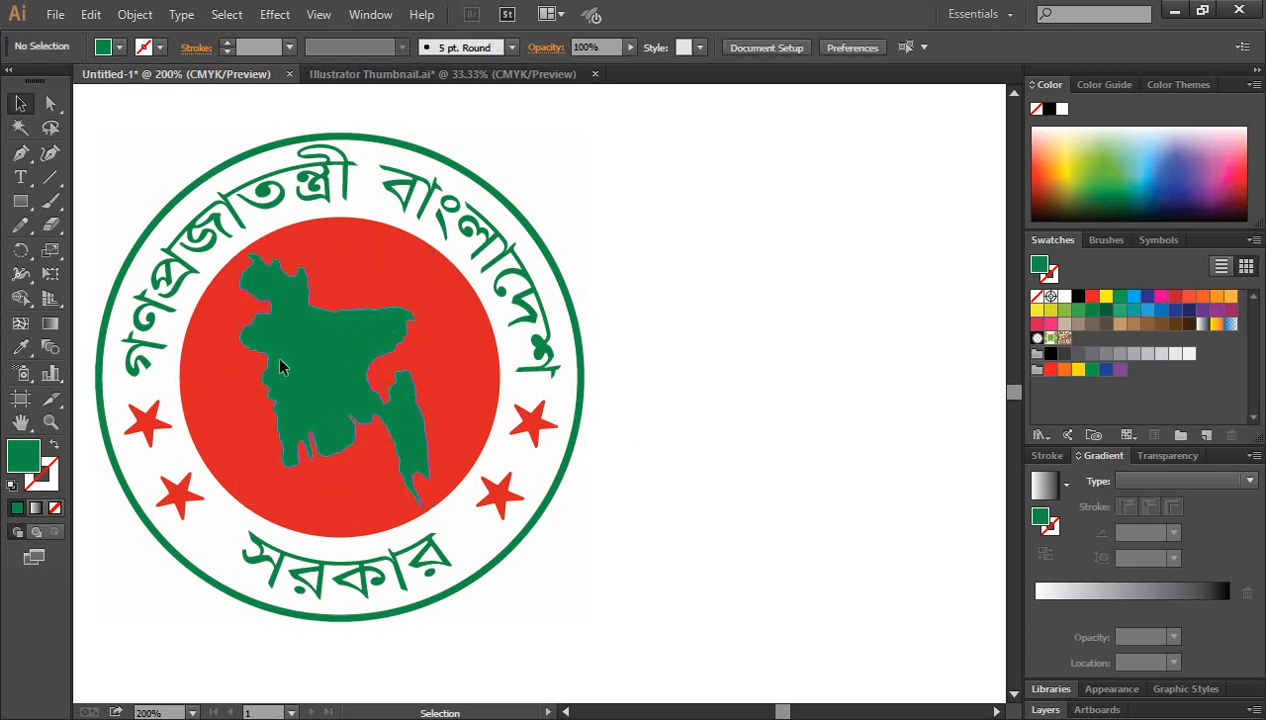
drag(279, 367, 738, 322)
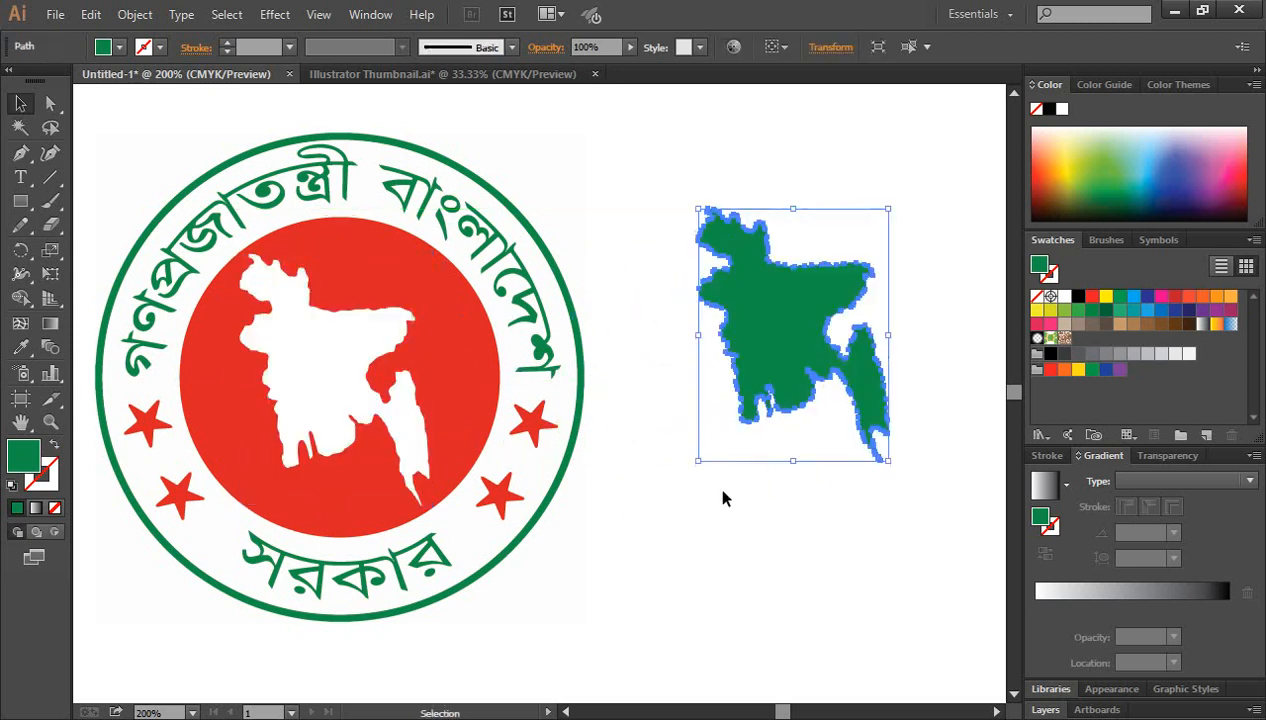
click(730, 570)
Try red and yellow fills on the separated map, finishing with a green fill
click(790, 330)
click(1093, 298)
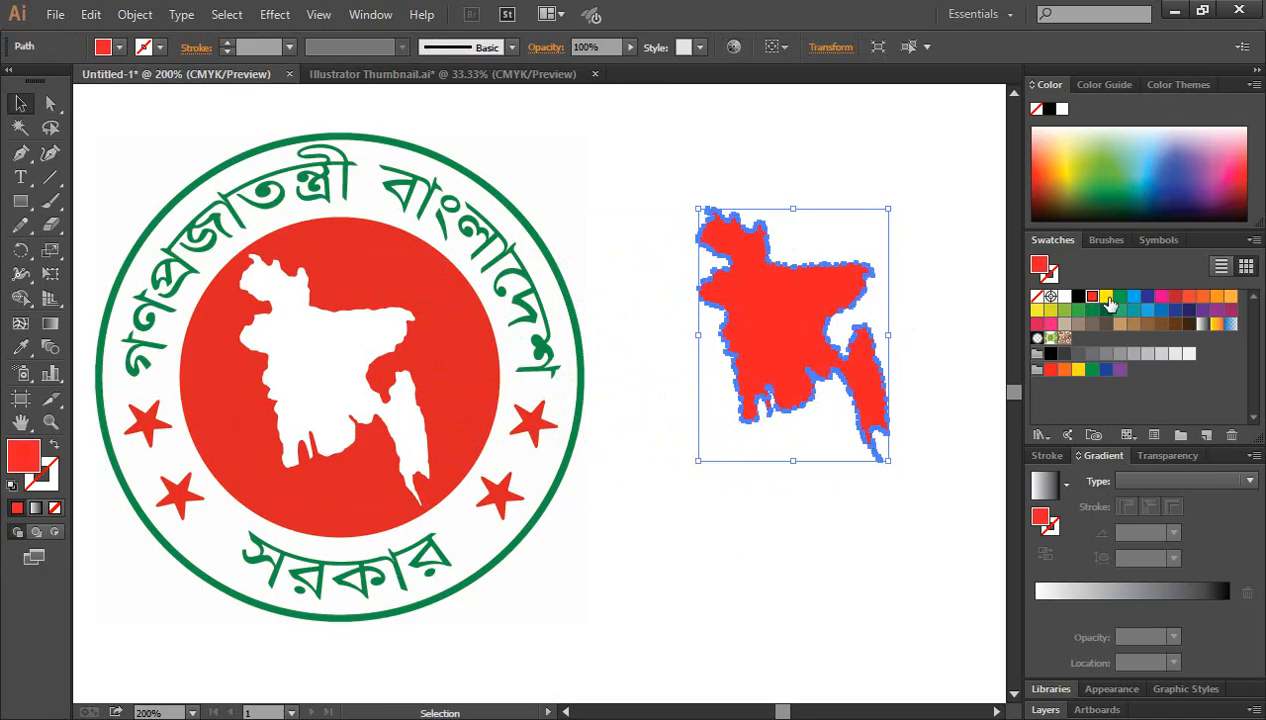
click(1106, 298)
click(1120, 297)
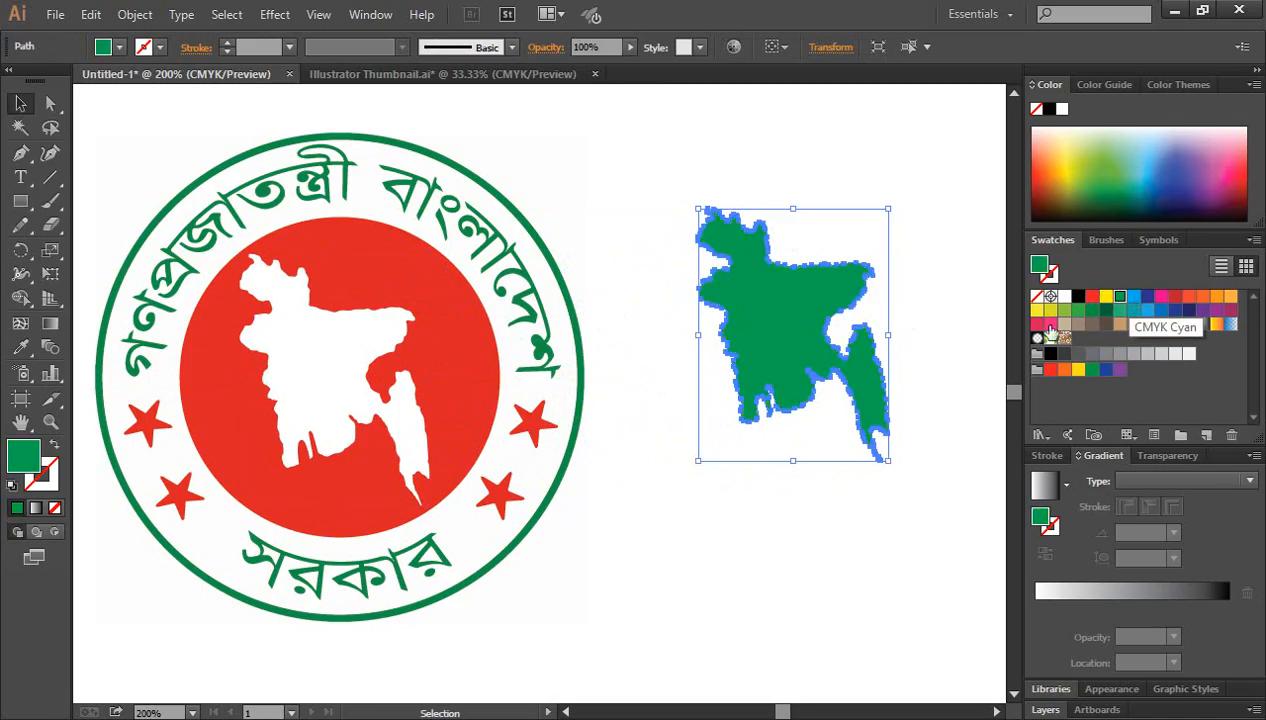
click(956, 338)
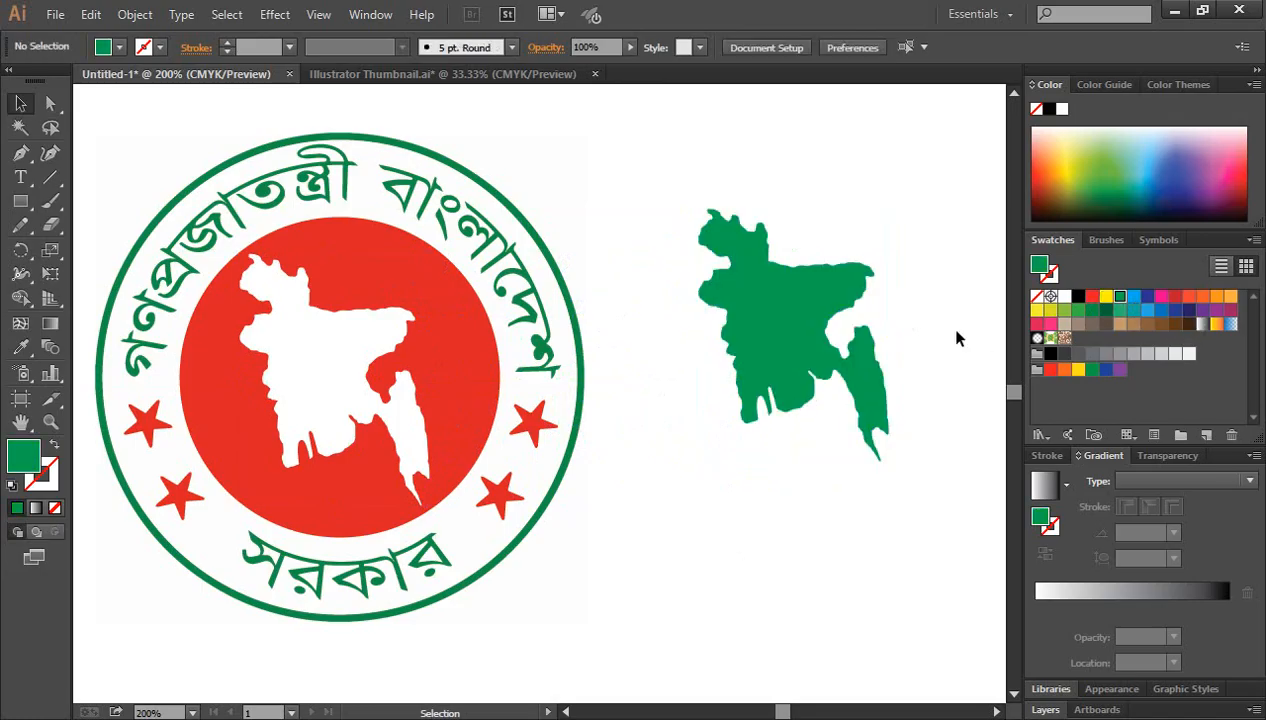
Examine the emblem's separate paths by selecting the white area, the outer ring, the whole emblem and the map
click(325, 180)
click(296, 234)
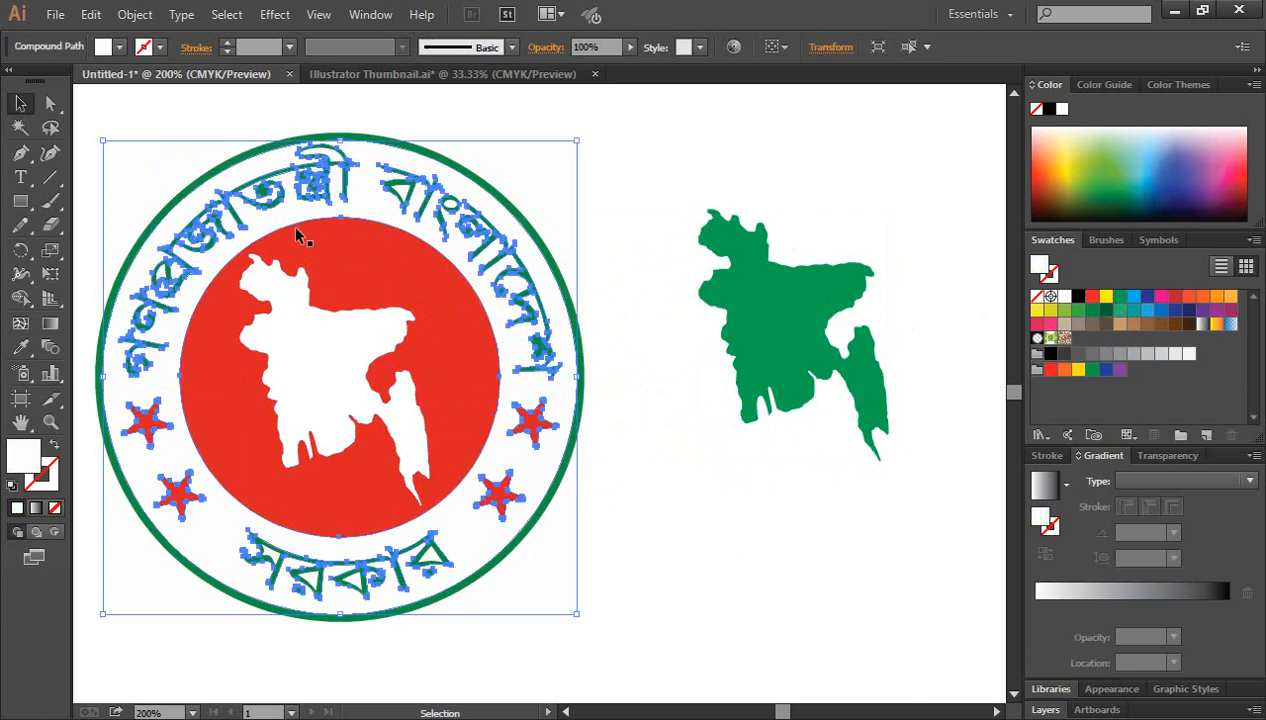
click(372, 127)
click(359, 141)
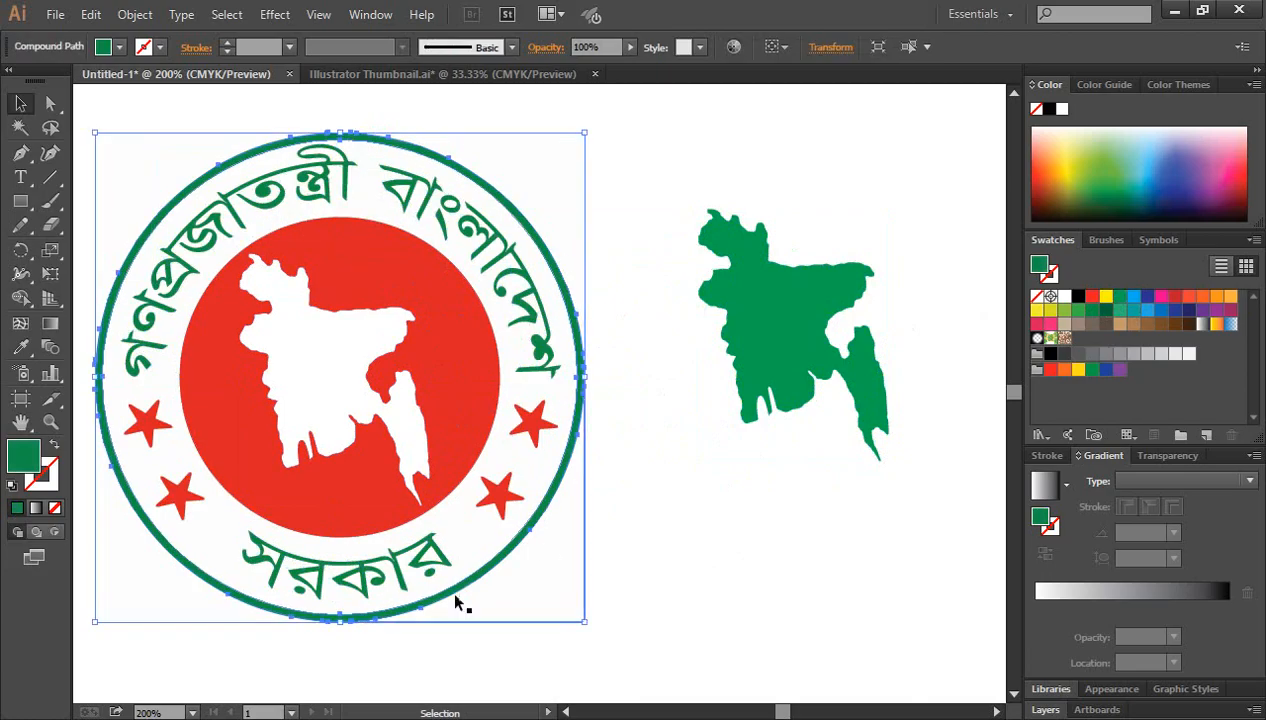
click(659, 438)
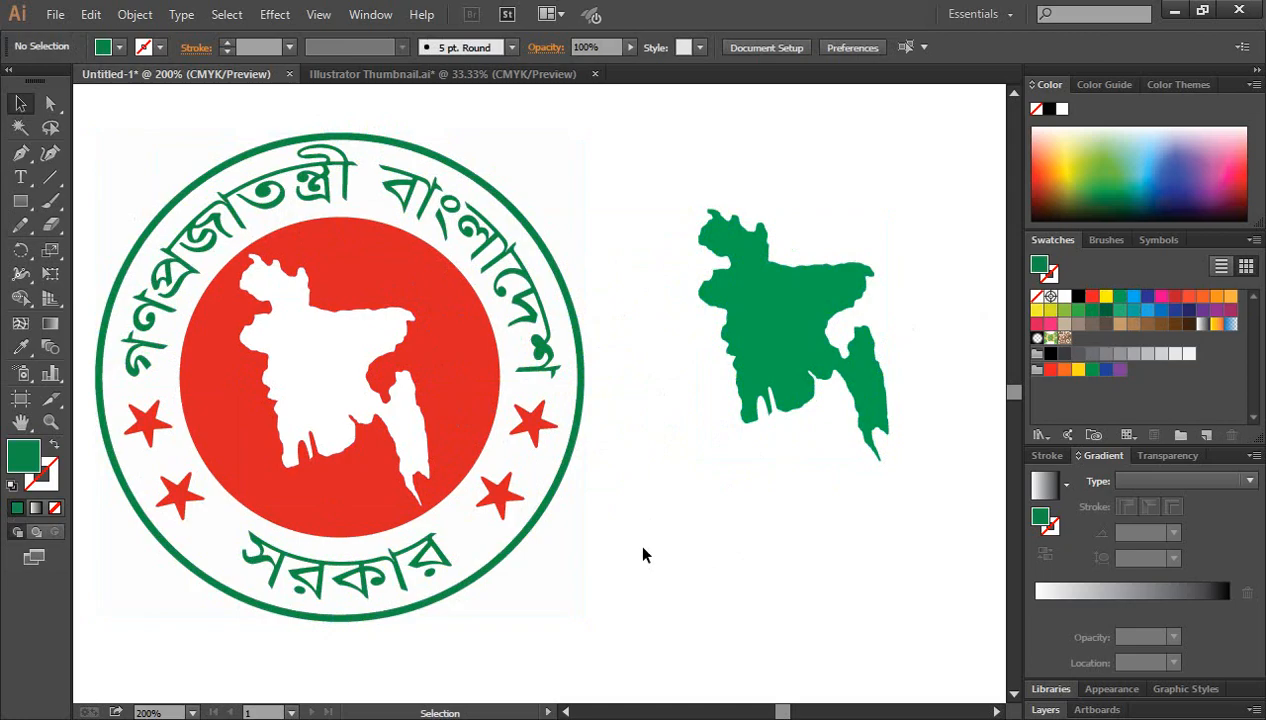
drag(643, 555, 226, 268)
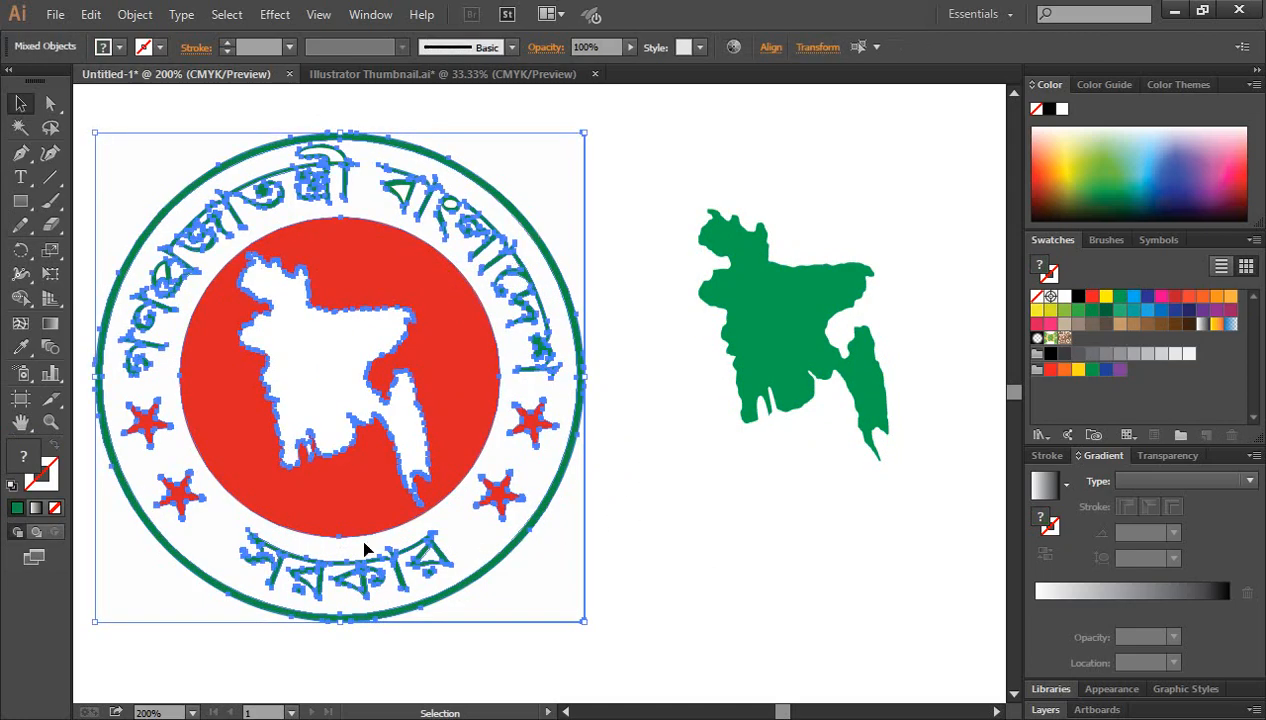
click(783, 520)
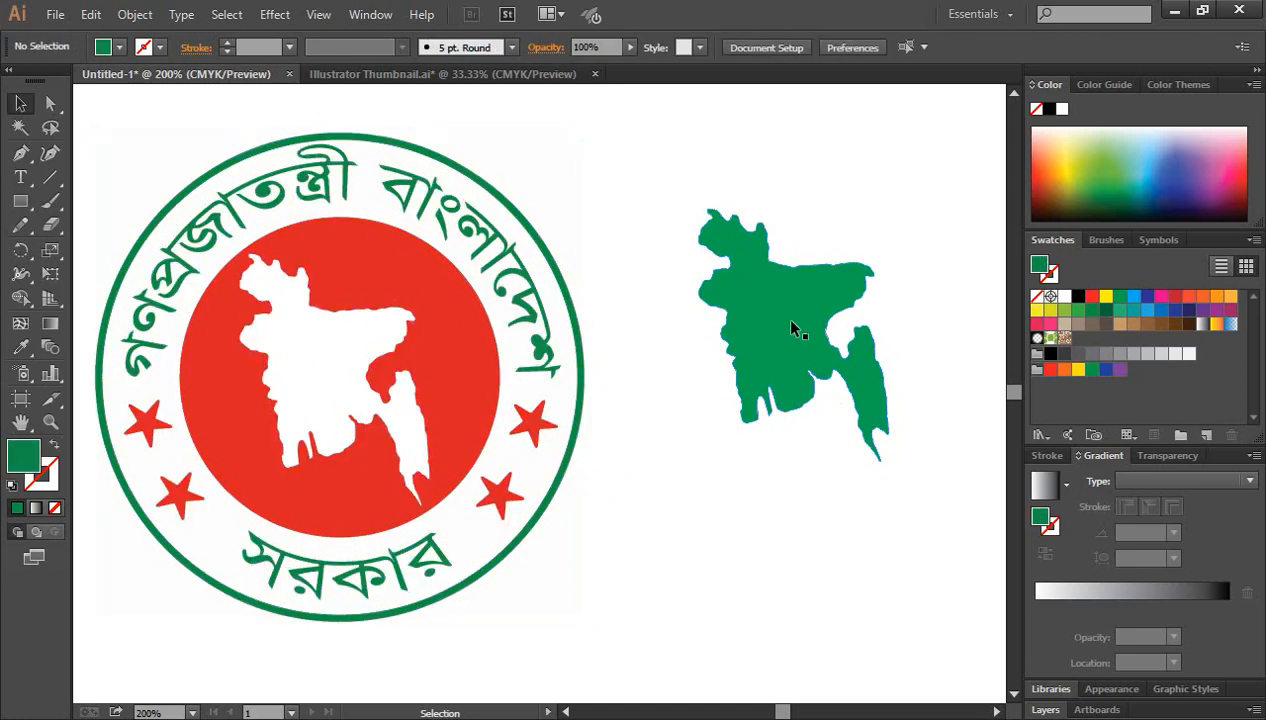
click(794, 330)
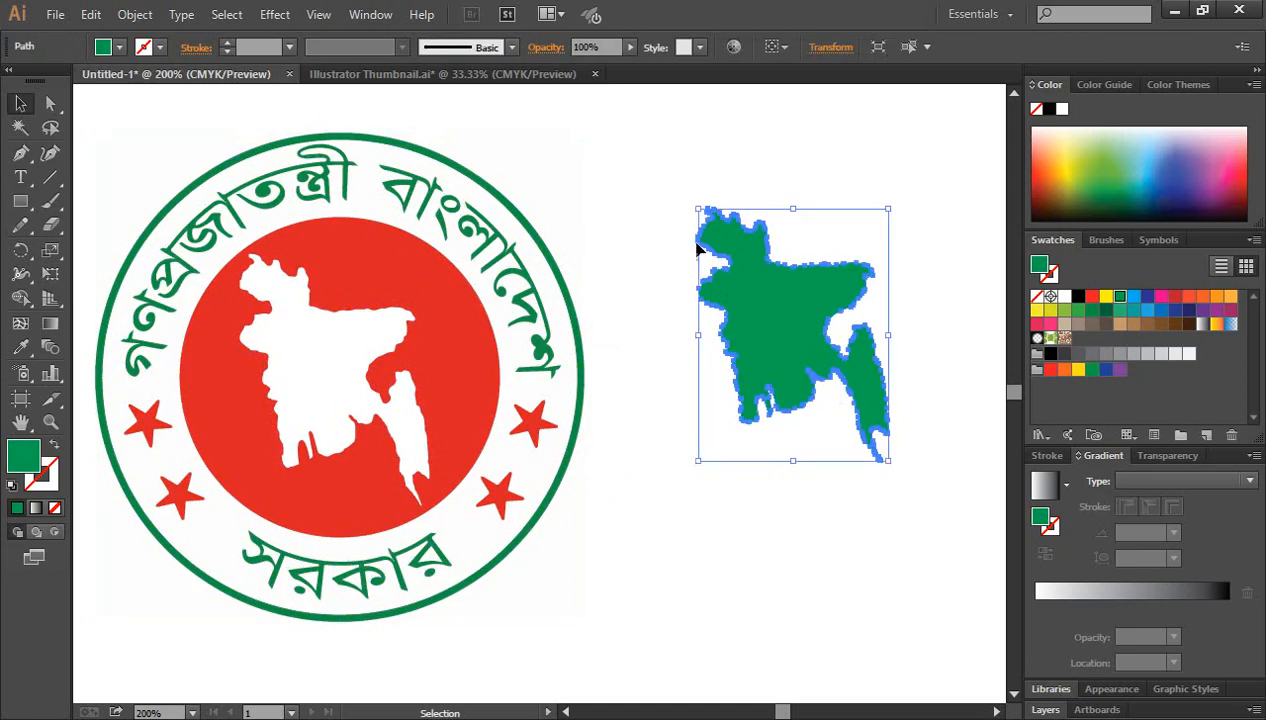
Delete all the emblem paths, including the leftover lettering, star and background pieces, keeping only the separated map
click(579, 218)
click(657, 135)
drag(691, 123, 173, 559)
key(Delete)
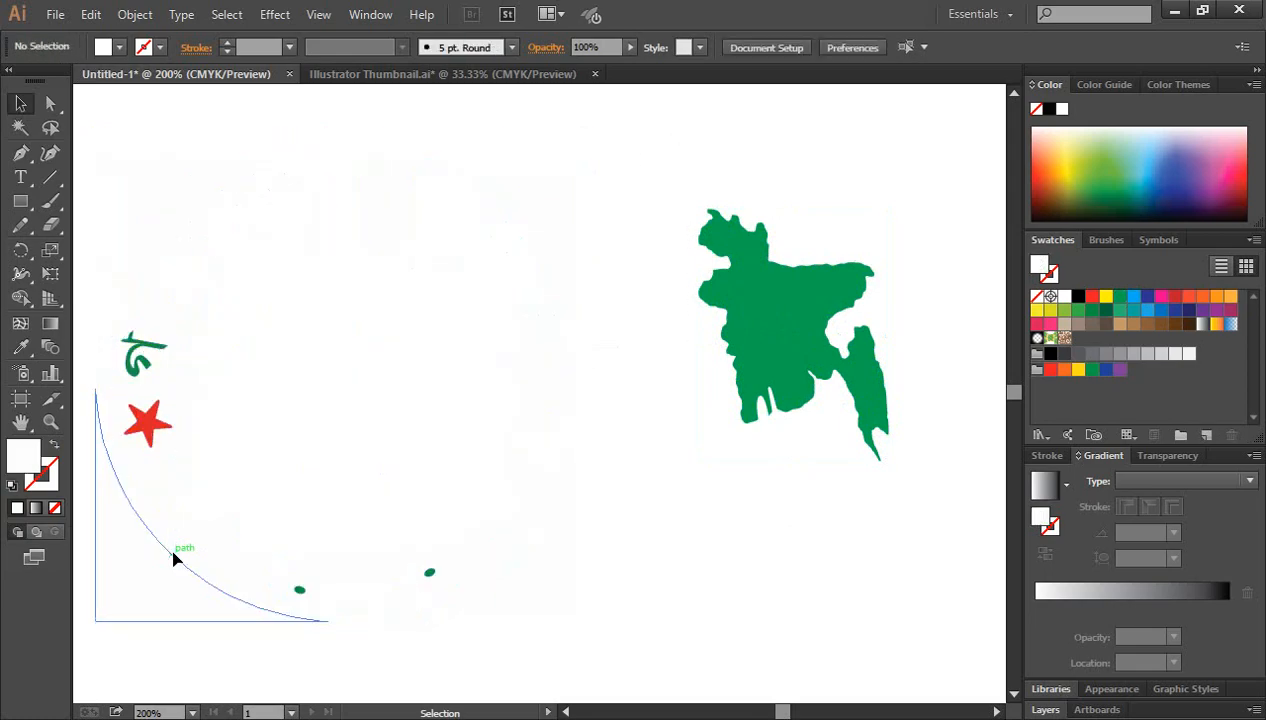
drag(115, 277, 556, 686)
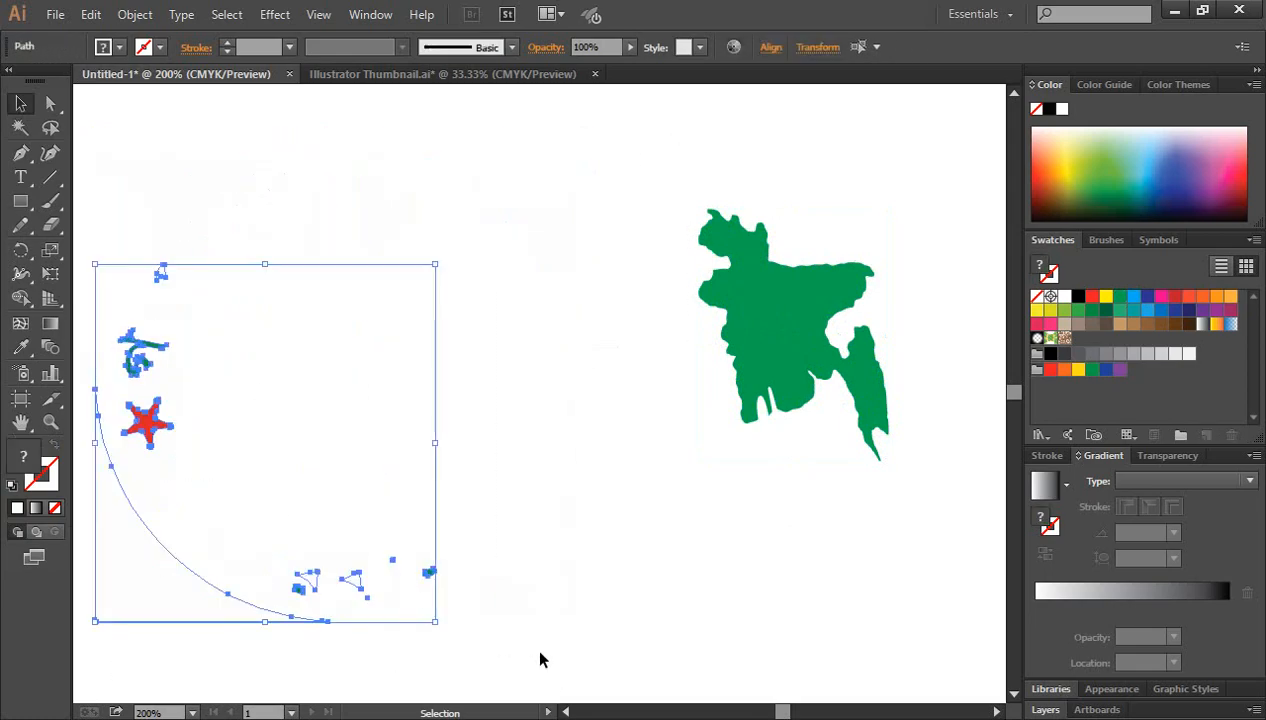
key(Delete)
drag(210, 216, 570, 672)
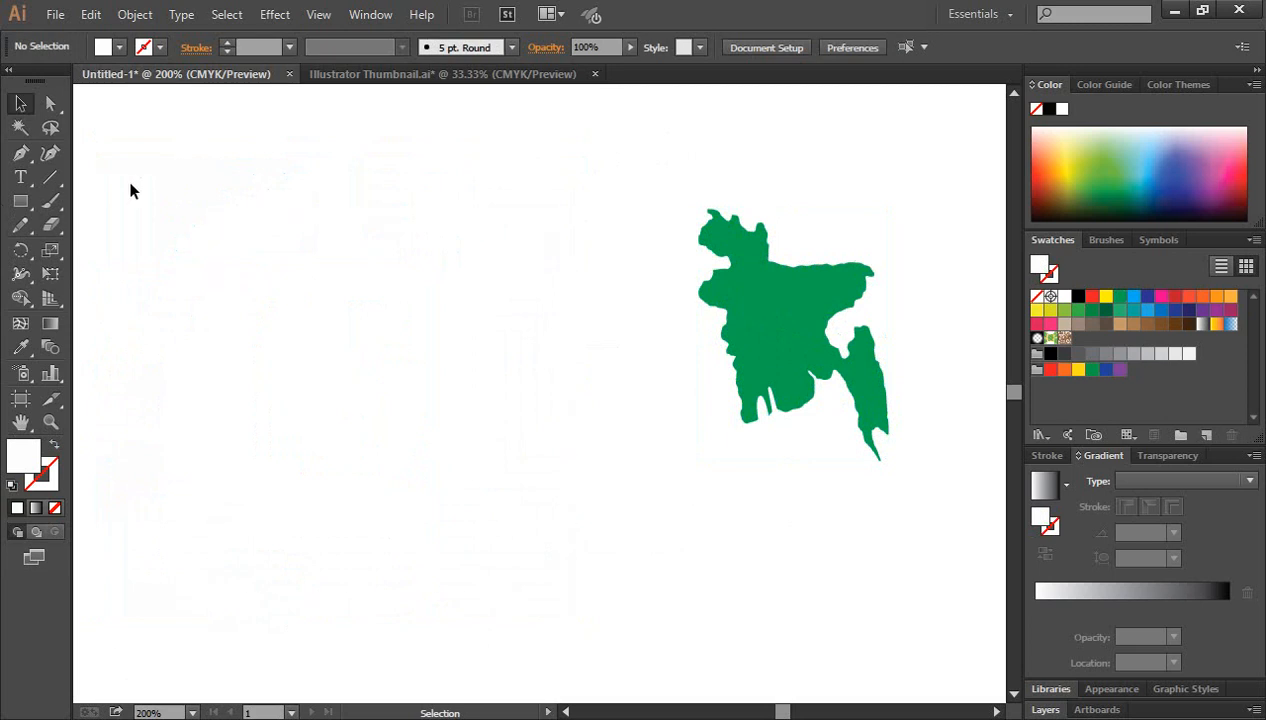
Draw a wide rectangle left of the map, about twice as wide as it is high, and fill it dark green
mouse_move(20, 203)
mouse_down()
mouse_move(79, 224)
mouse_move(88, 241)
mouse_move(96, 202)
mouse_up()
drag(161, 173, 325, 347)
drag(433, 396, 657, 430)
click(22, 110)
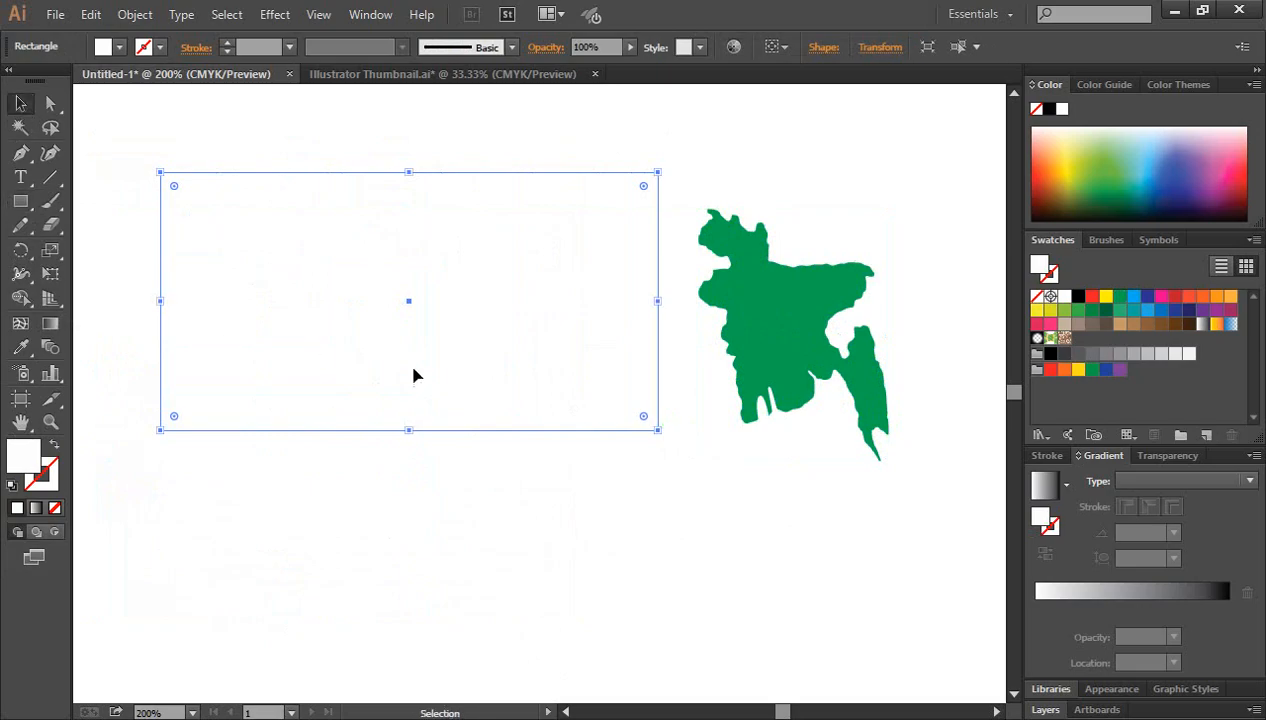
click(1107, 313)
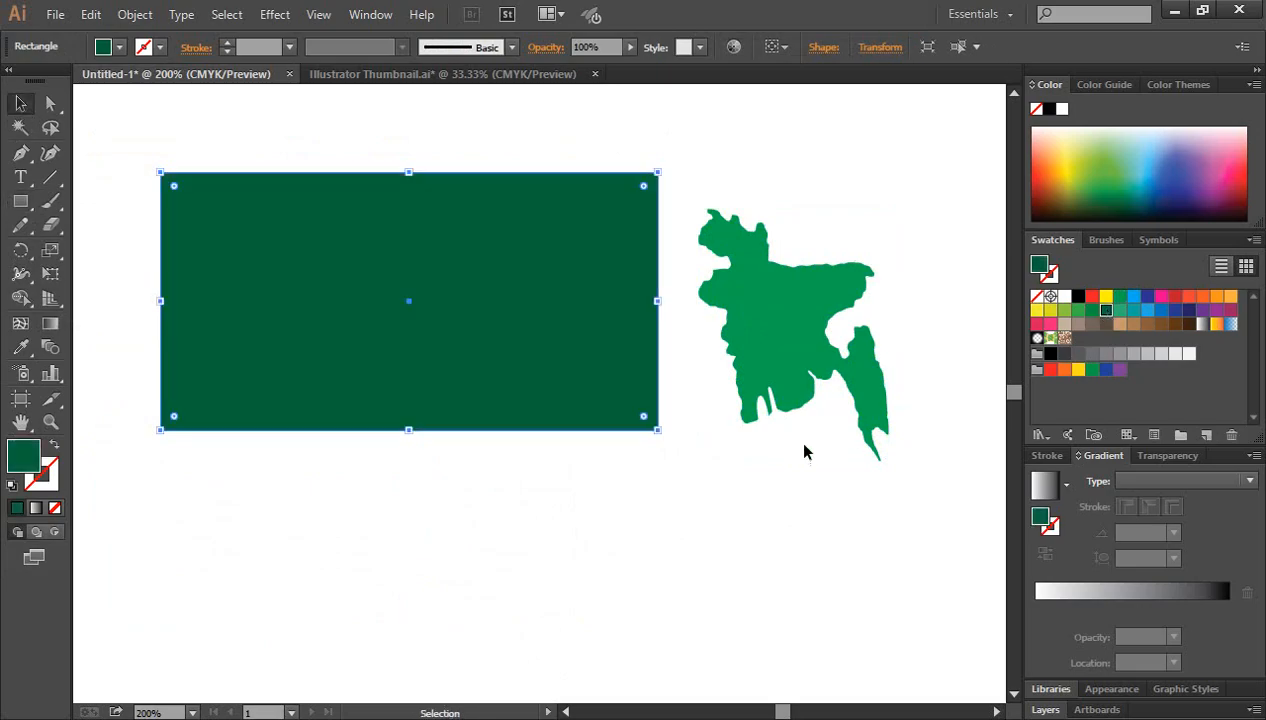
click(425, 500)
Draw a circle from the center of the green rectangle, a little over half its height, and fill it red
drag(30, 203, 96, 241)
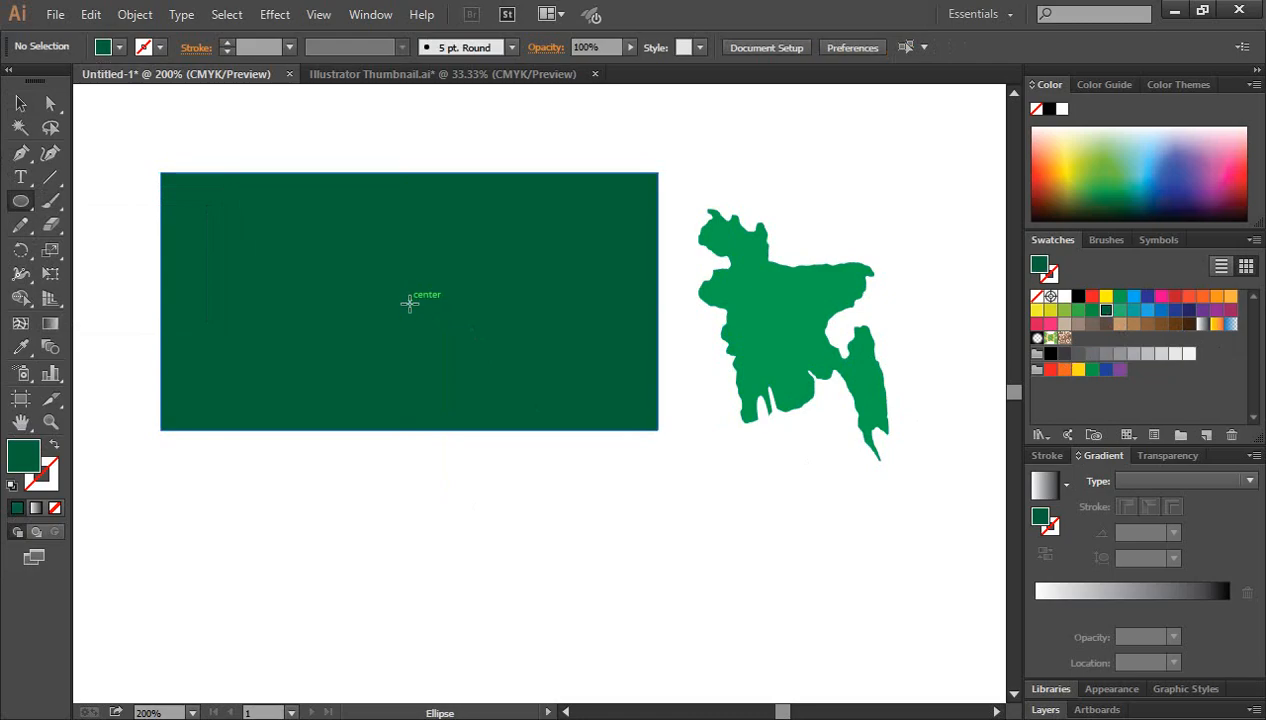
drag(409, 301, 482, 374)
click(20, 103)
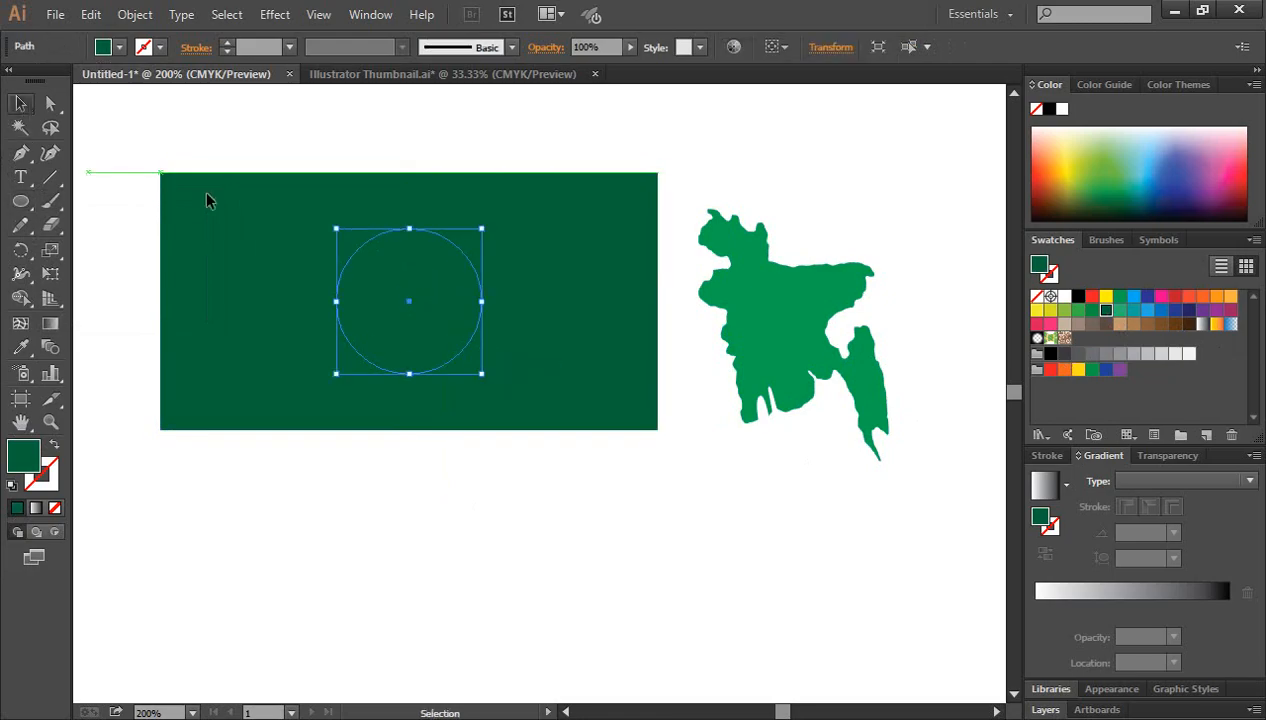
click(1092, 296)
click(689, 570)
Enlarge the red circle slightly about its center, to roughly two thirds of the rectangle's height
click(392, 296)
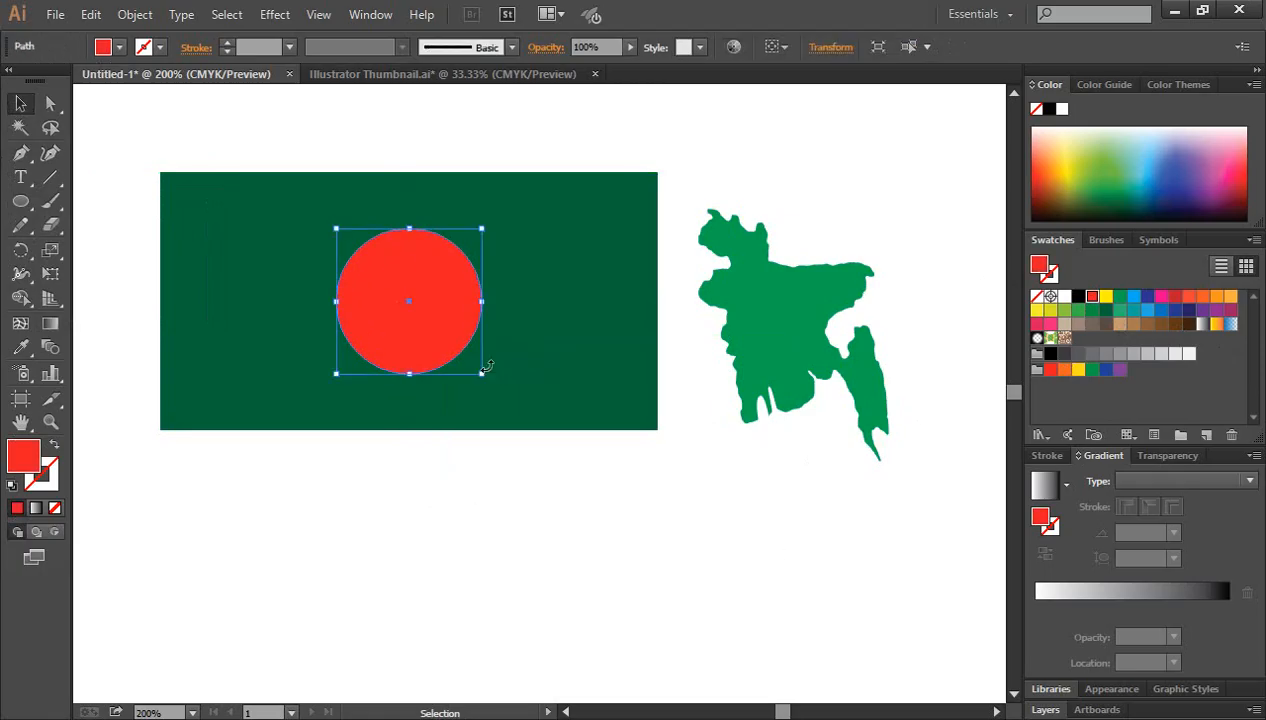
drag(482, 374, 498, 387)
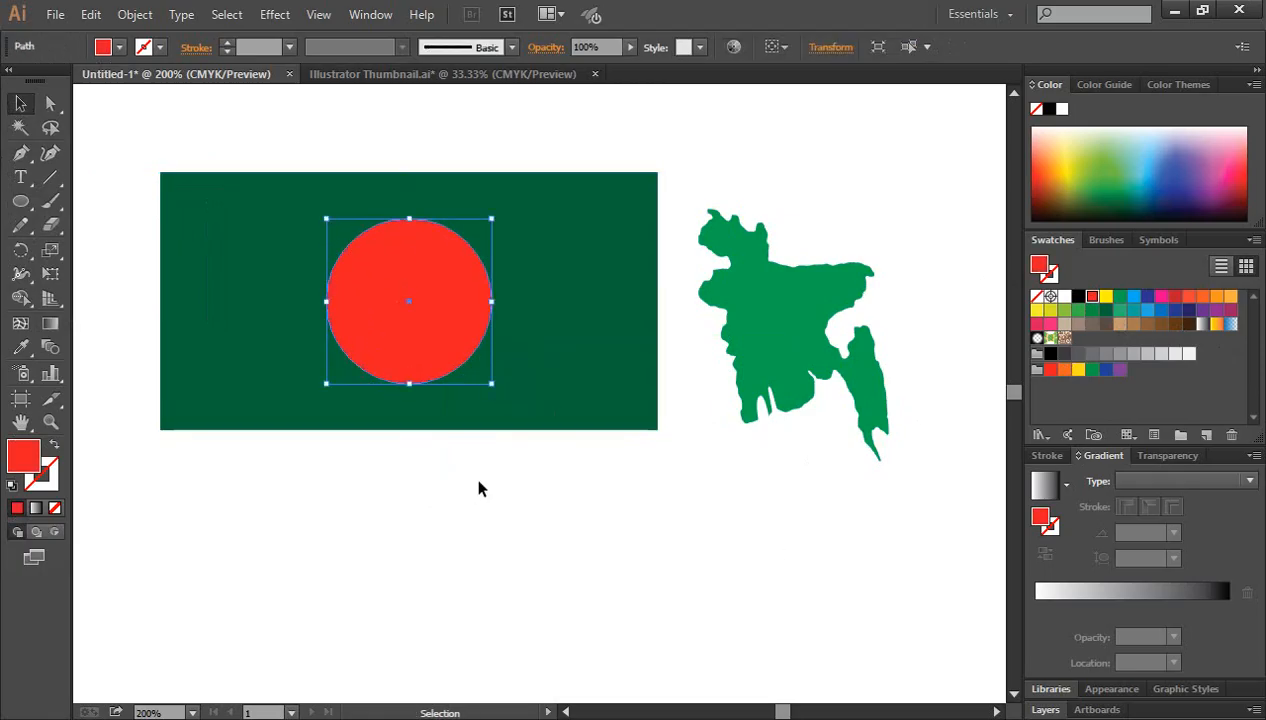
click(468, 478)
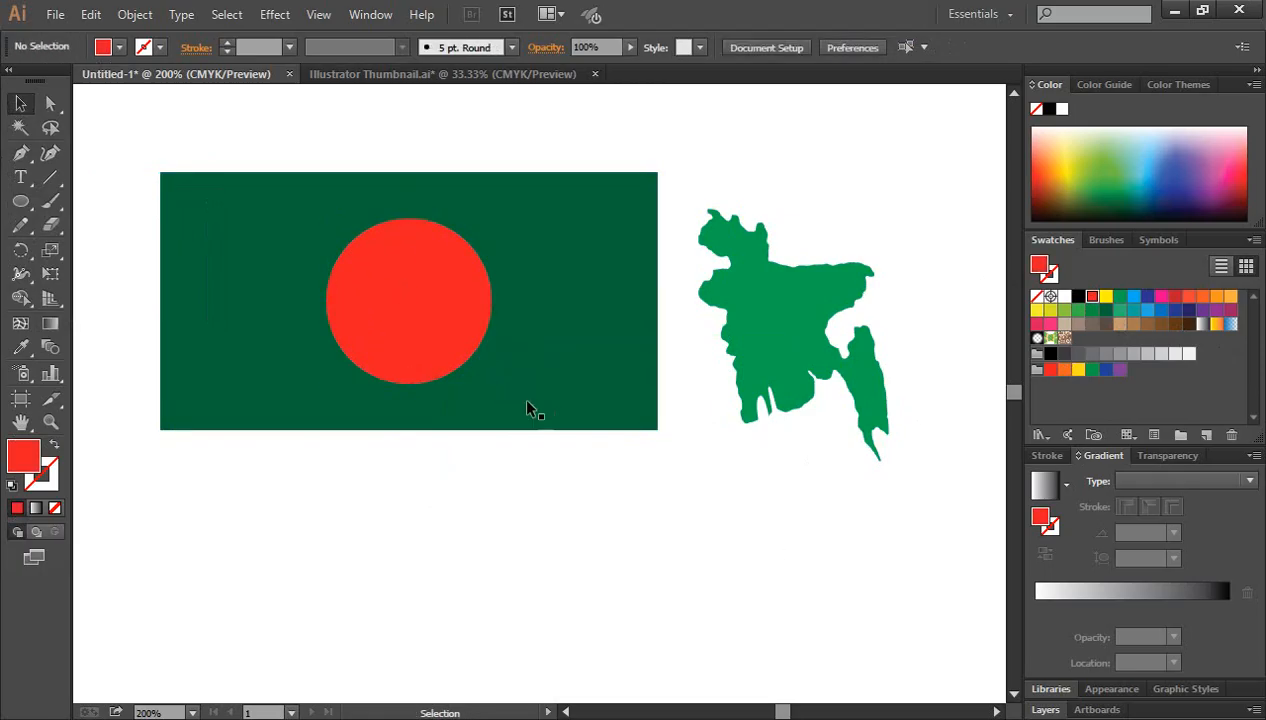
Fill the map with yellow and scale it down proportionally to fit inside the red circle
click(790, 292)
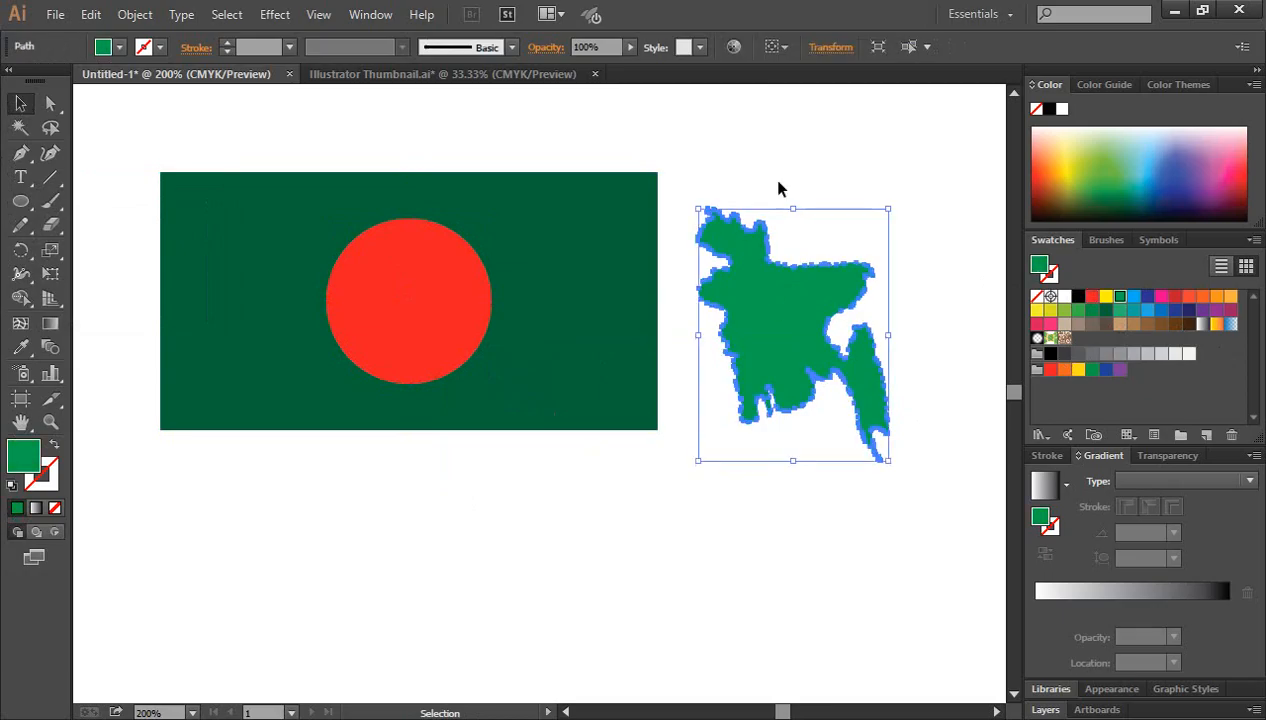
click(1105, 296)
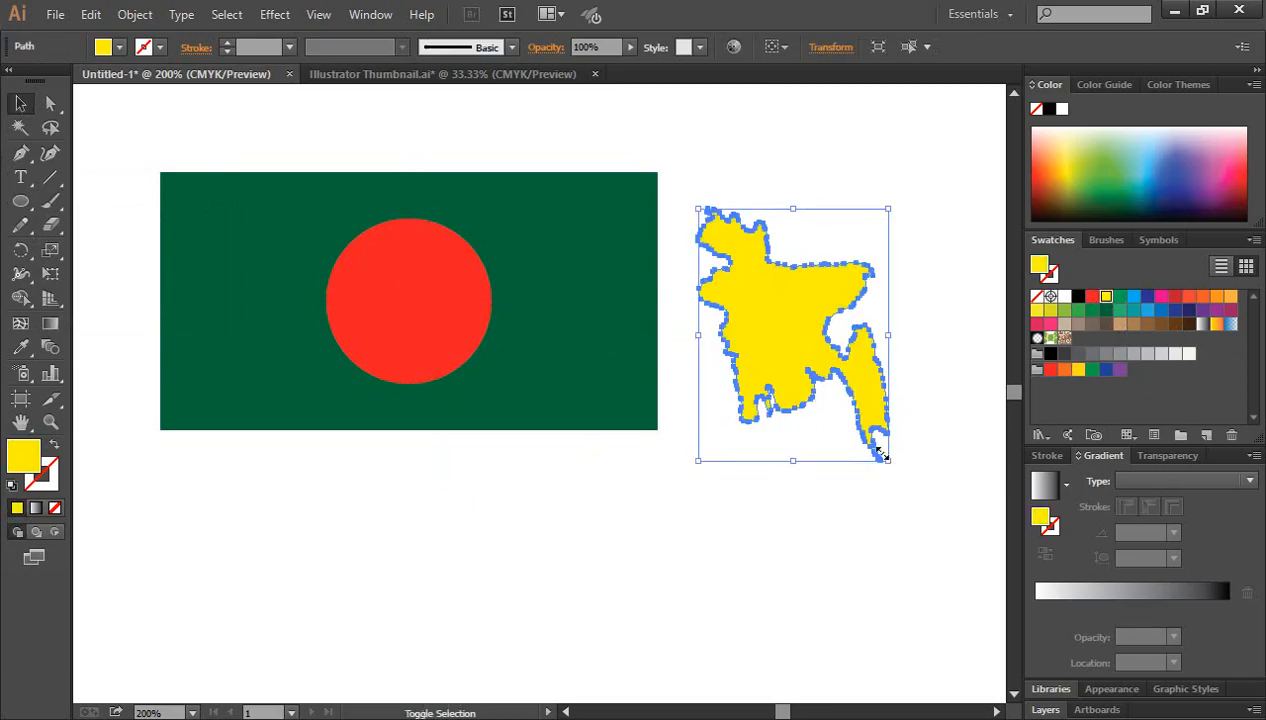
drag(892, 467, 833, 385)
Place the yellow map at the center of the red circle and enlarge it slightly about its center
drag(795, 335, 413, 301)
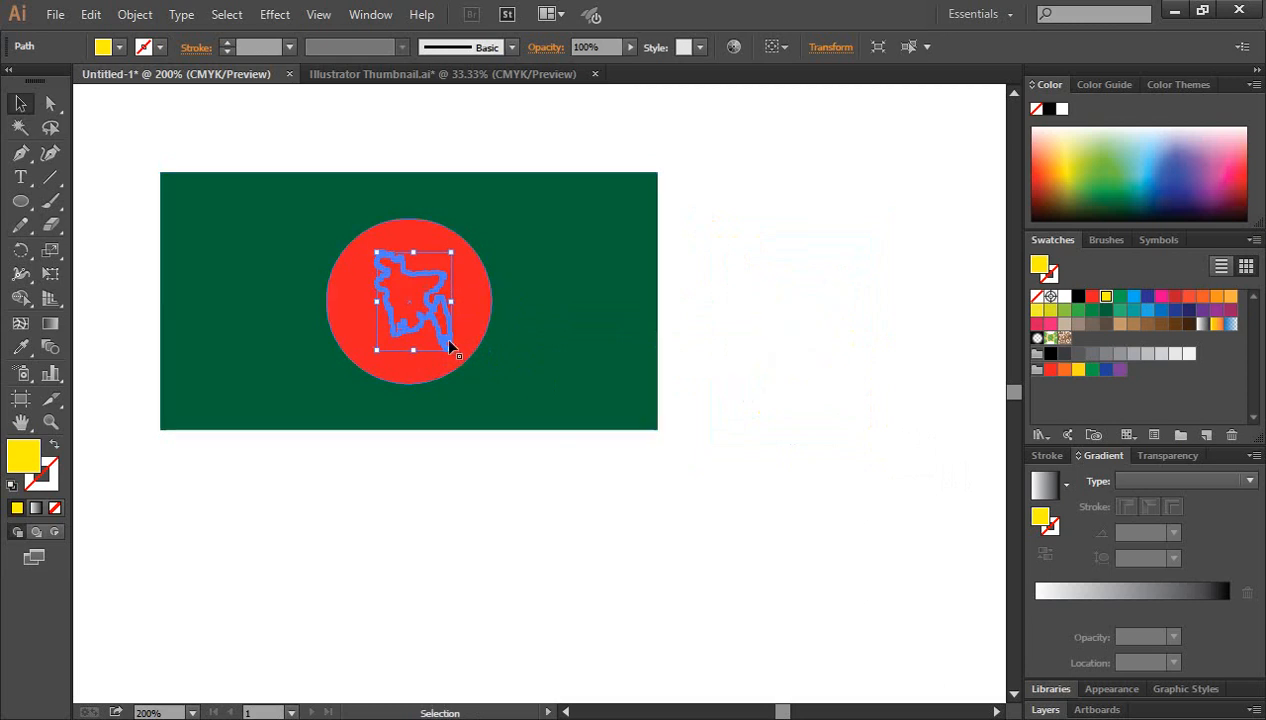
key(ctrl+shift+a)
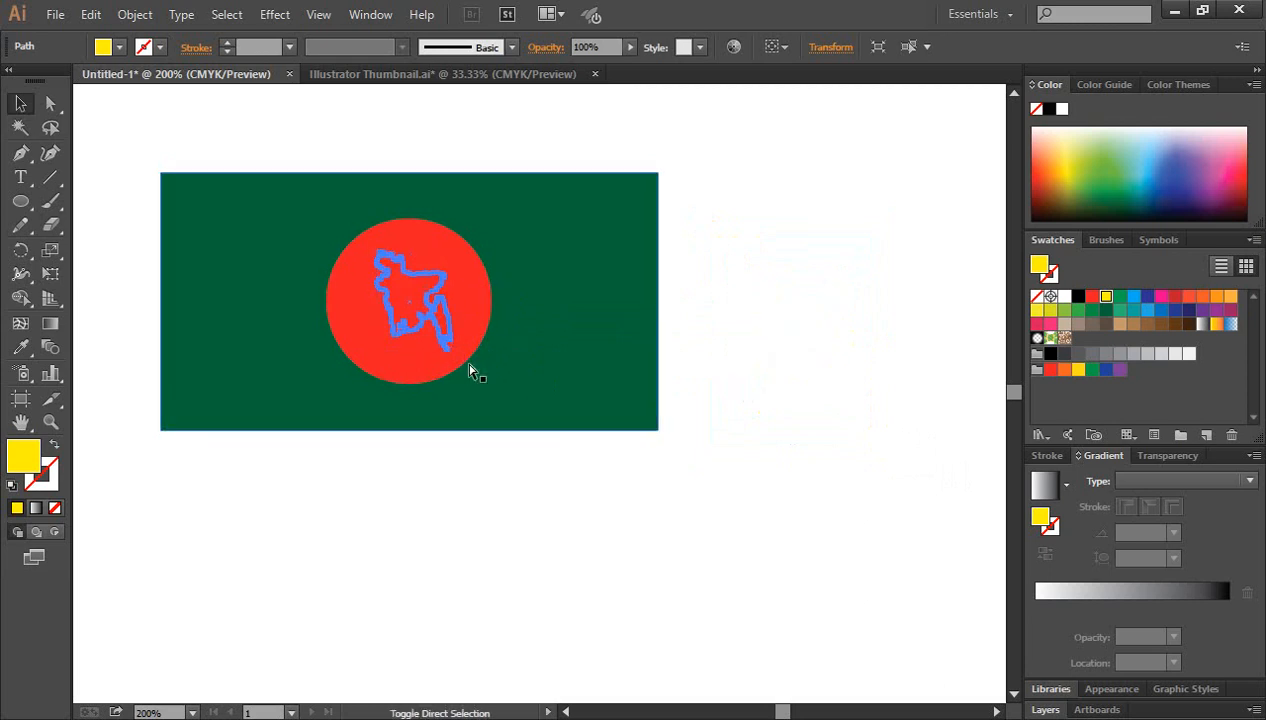
key(ctrl+z)
drag(451, 349, 459, 360)
click(804, 506)
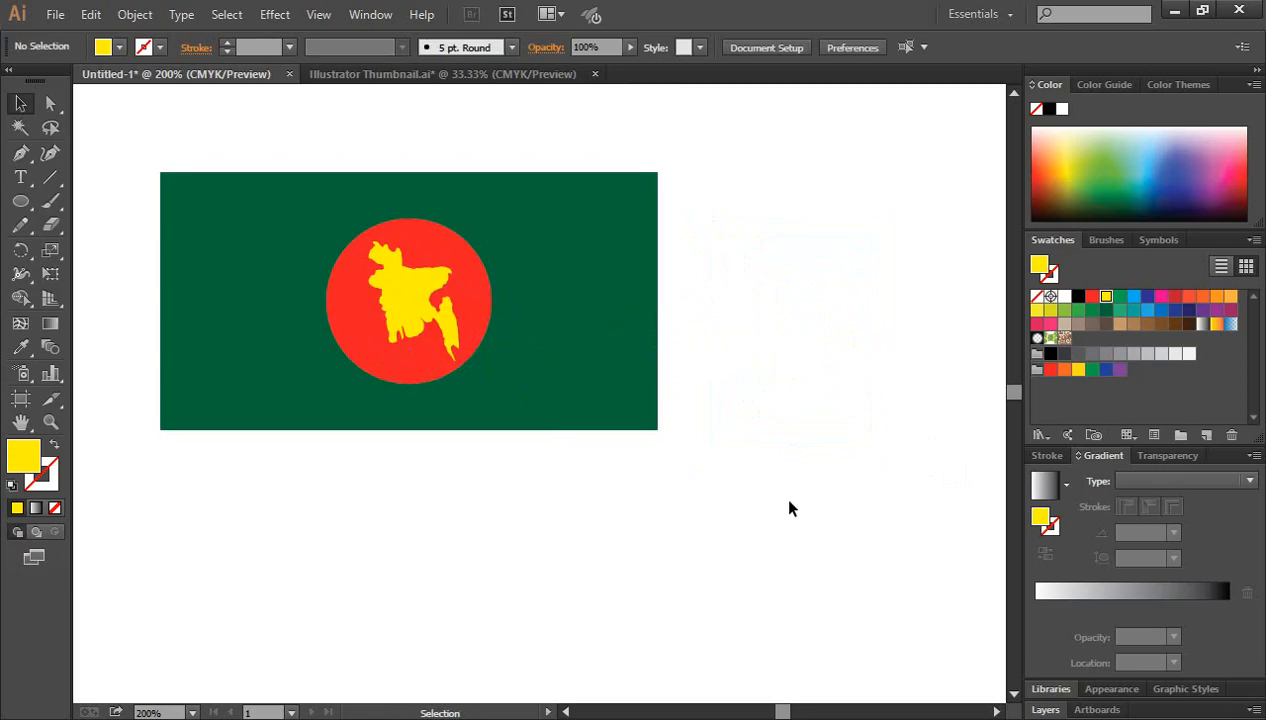
ctrl+click(409, 299)
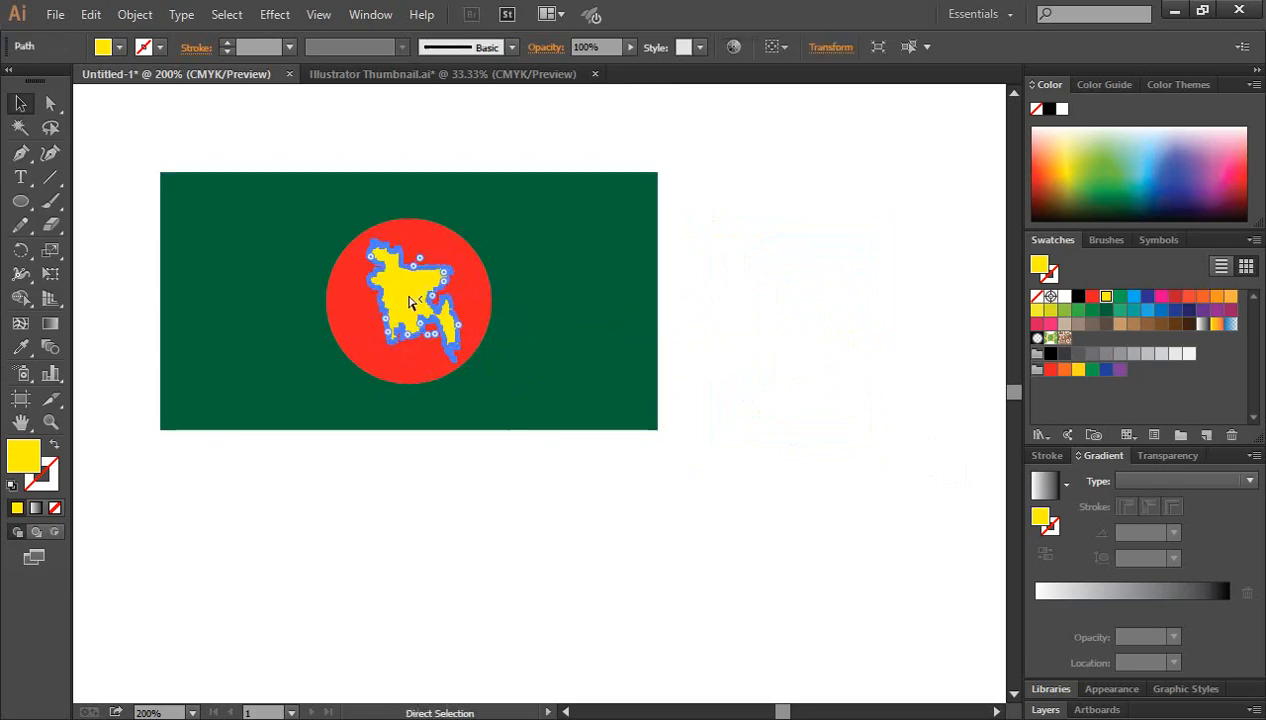
Examine the yellow map's outline and anchor points up close, and check how it sits within the whole flag
click(529, 480)
key(ctrl+space)
ctrl+click(389, 293)
drag(592, 427, 651, 350)
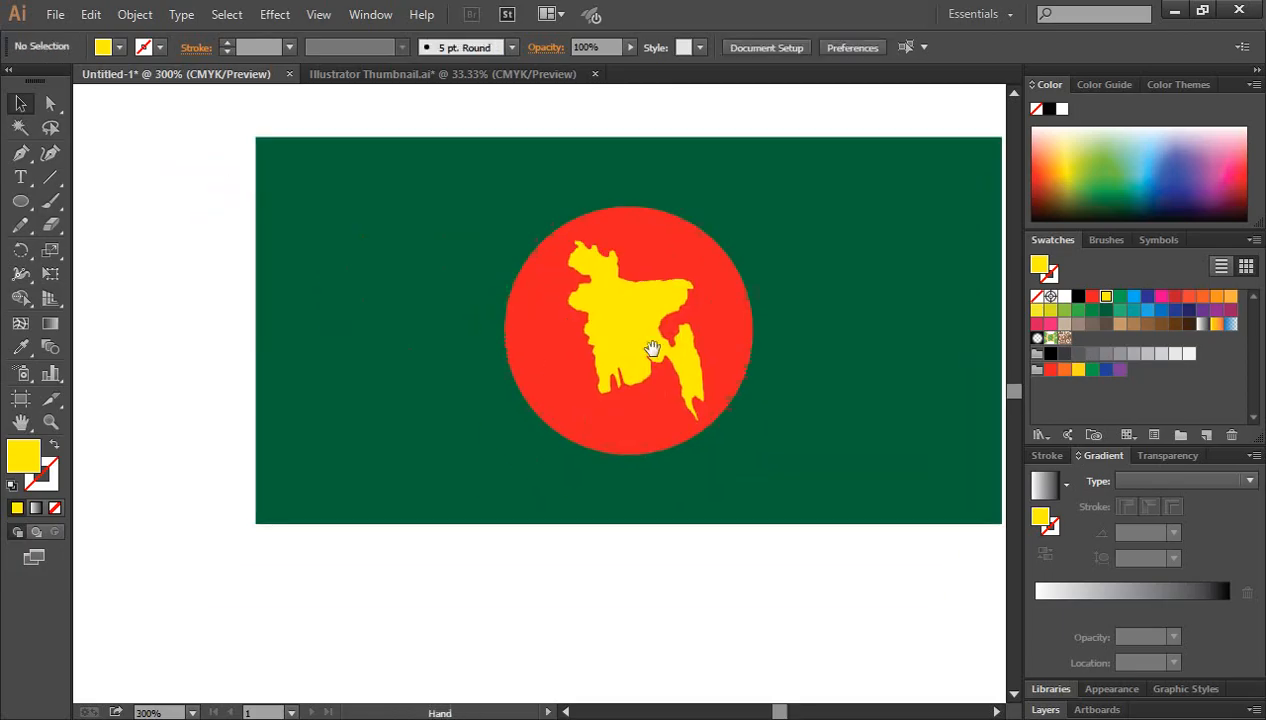
ctrl+click(604, 311)
click(545, 401)
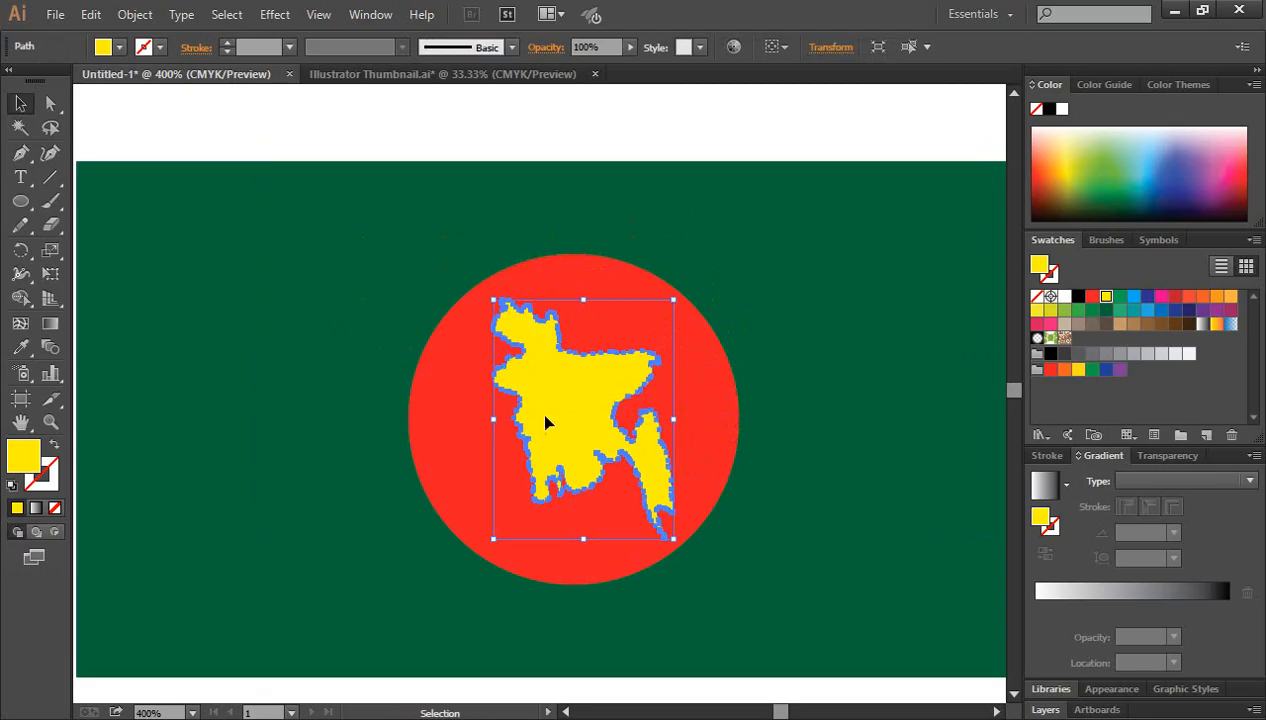
click(735, 133)
scroll(751, 308, down, 3)
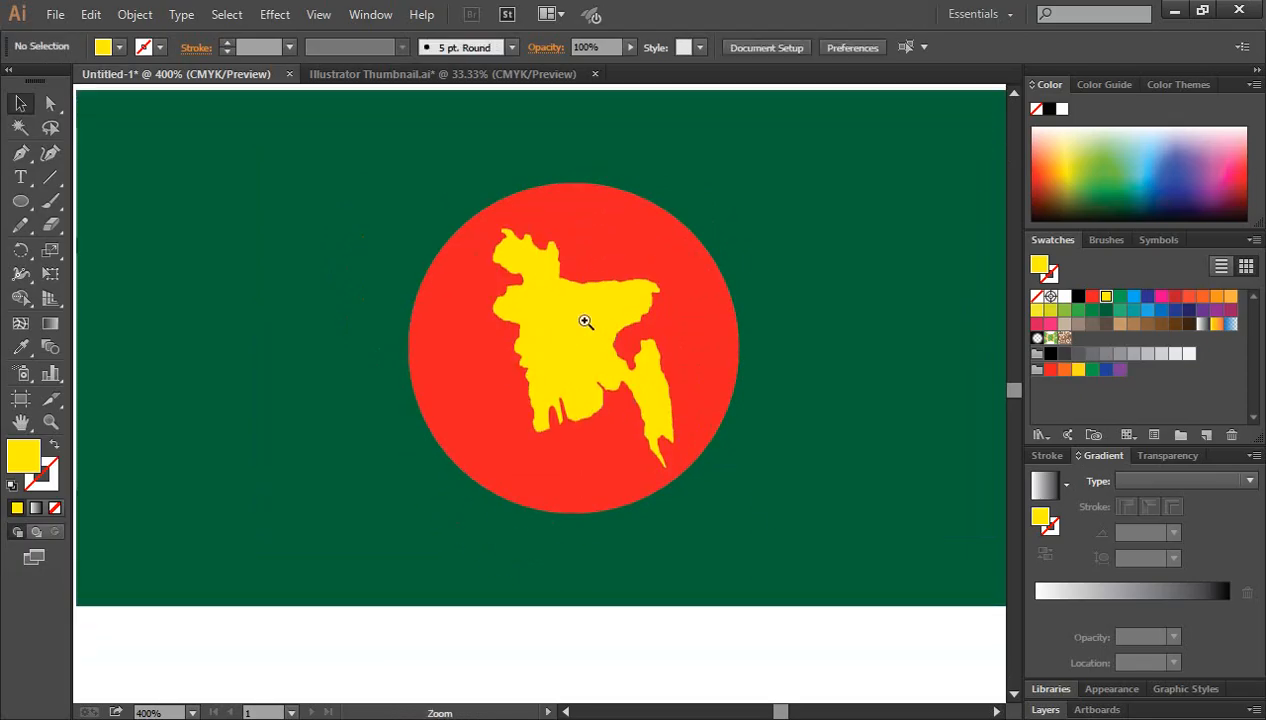
ctrl+click(585, 320)
ctrl+click(503, 441)
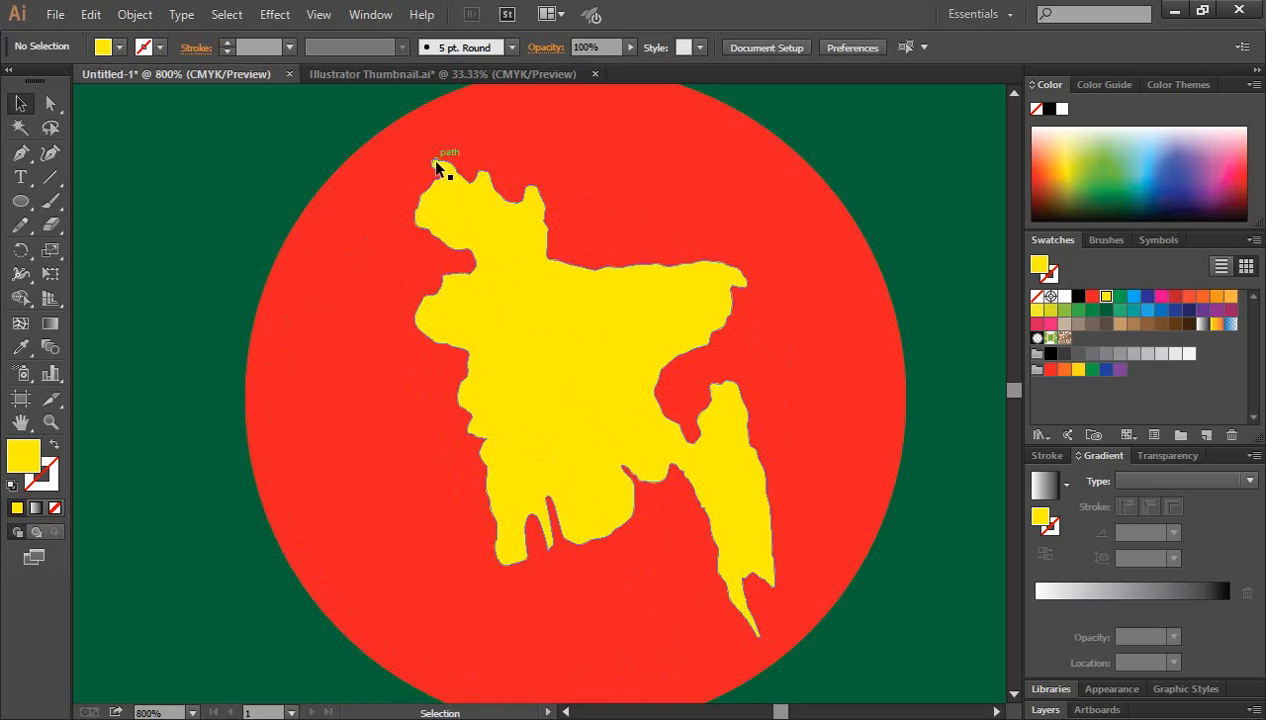
click(596, 452)
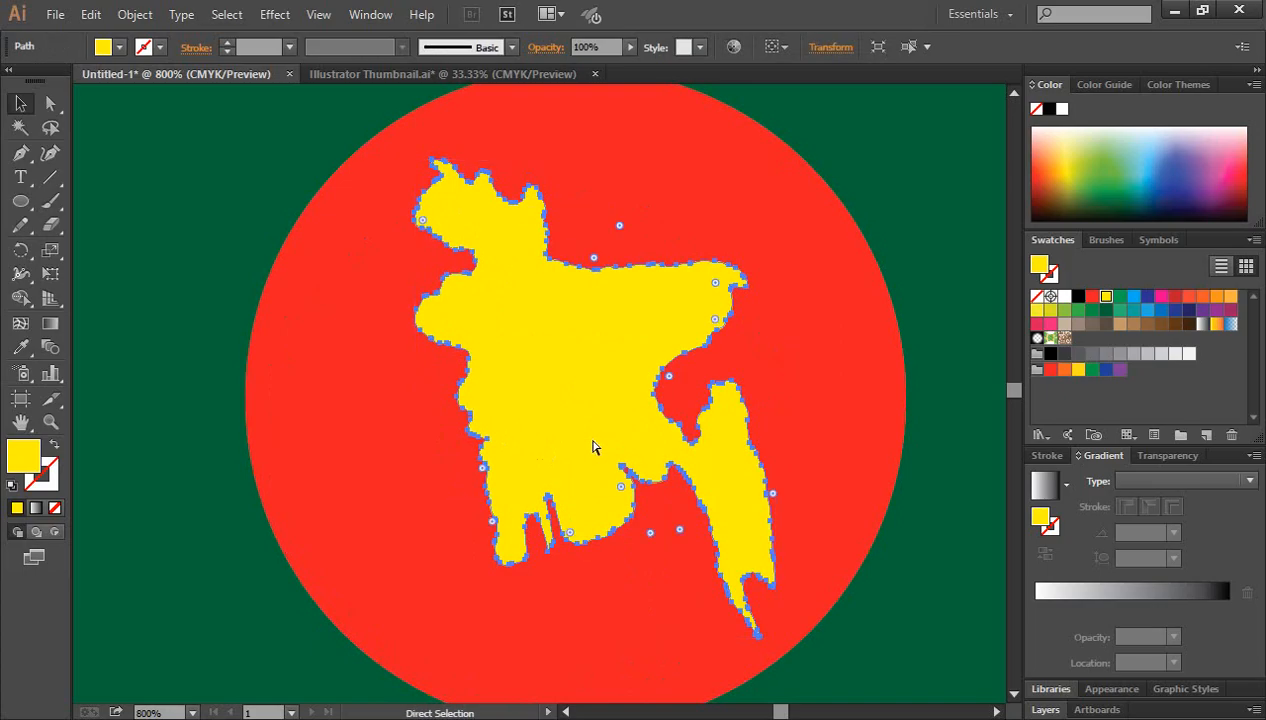
key(ctrl+minus)
key(ctrl+minus)
key(ctrl+minus)
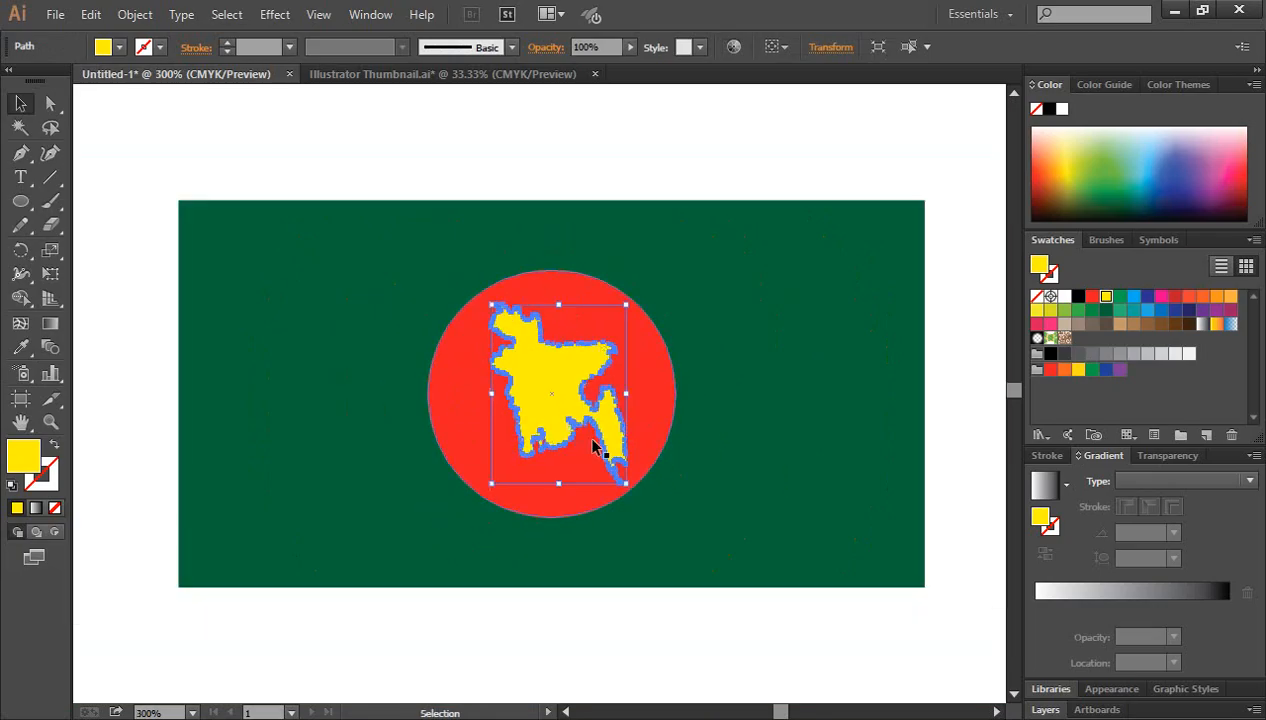
click(567, 168)
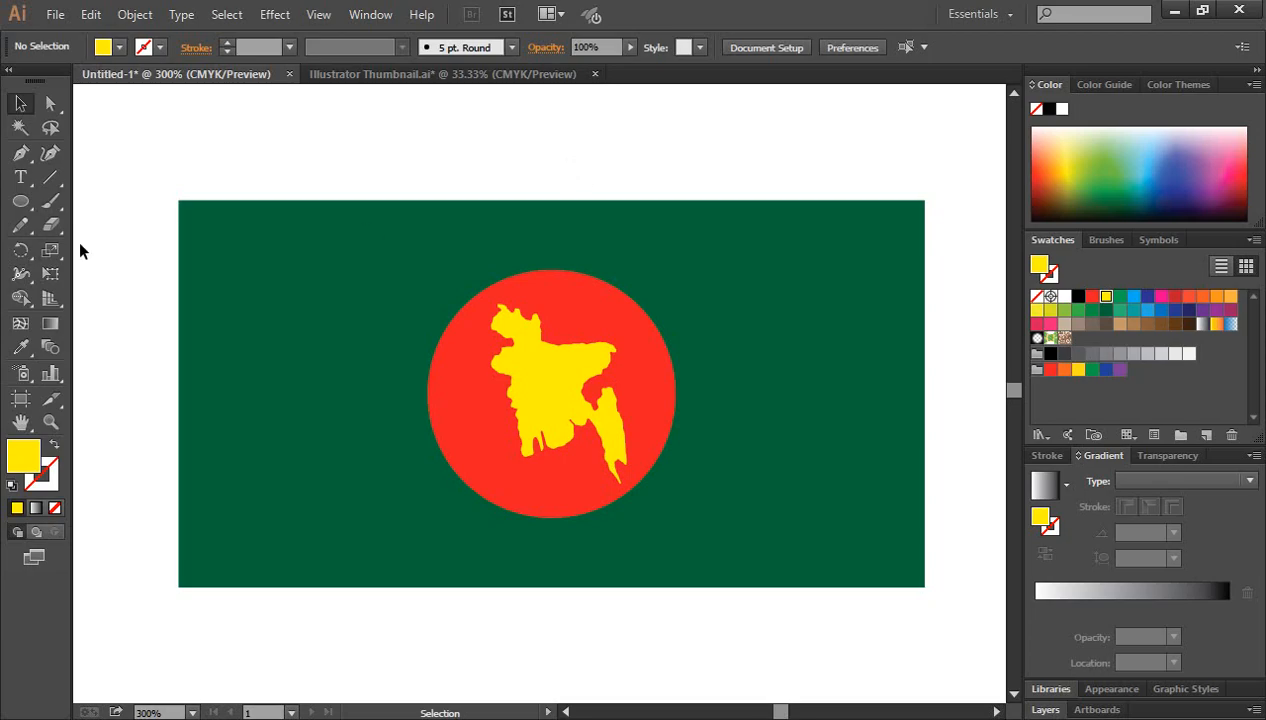
click(20, 152)
scroll(673, 316, up, 1)
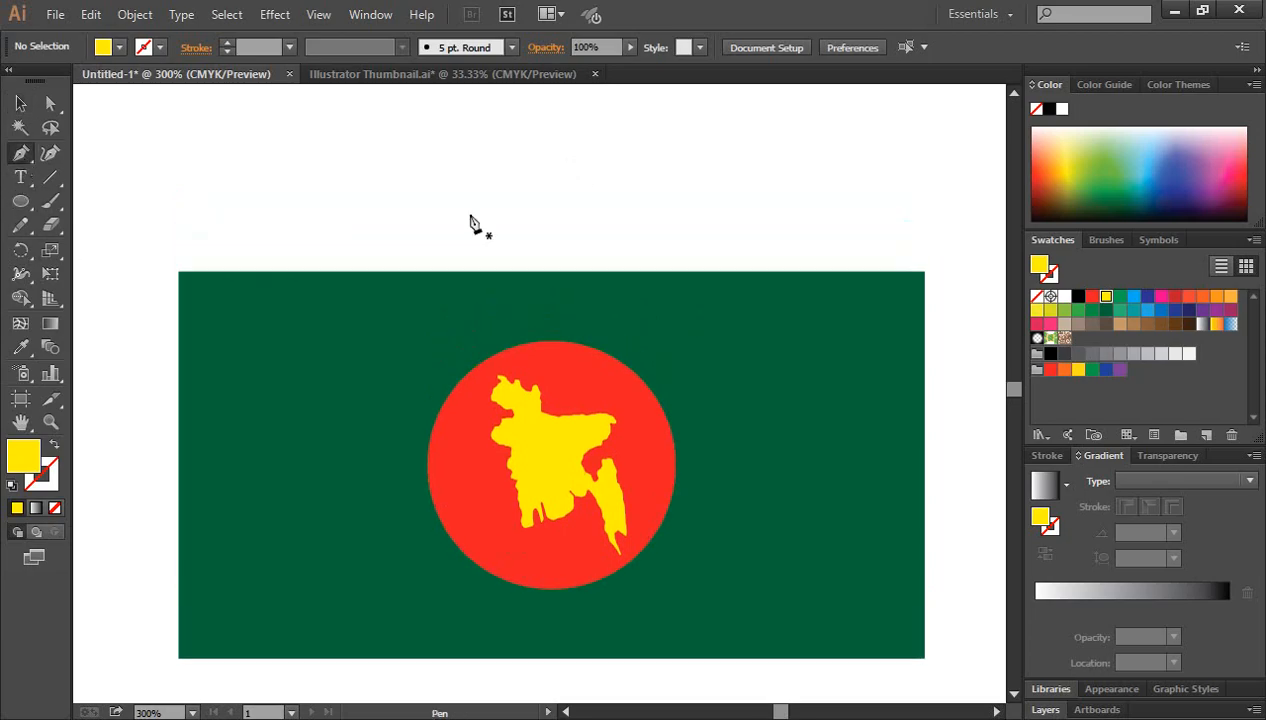
scroll(245, 211, down, 1)
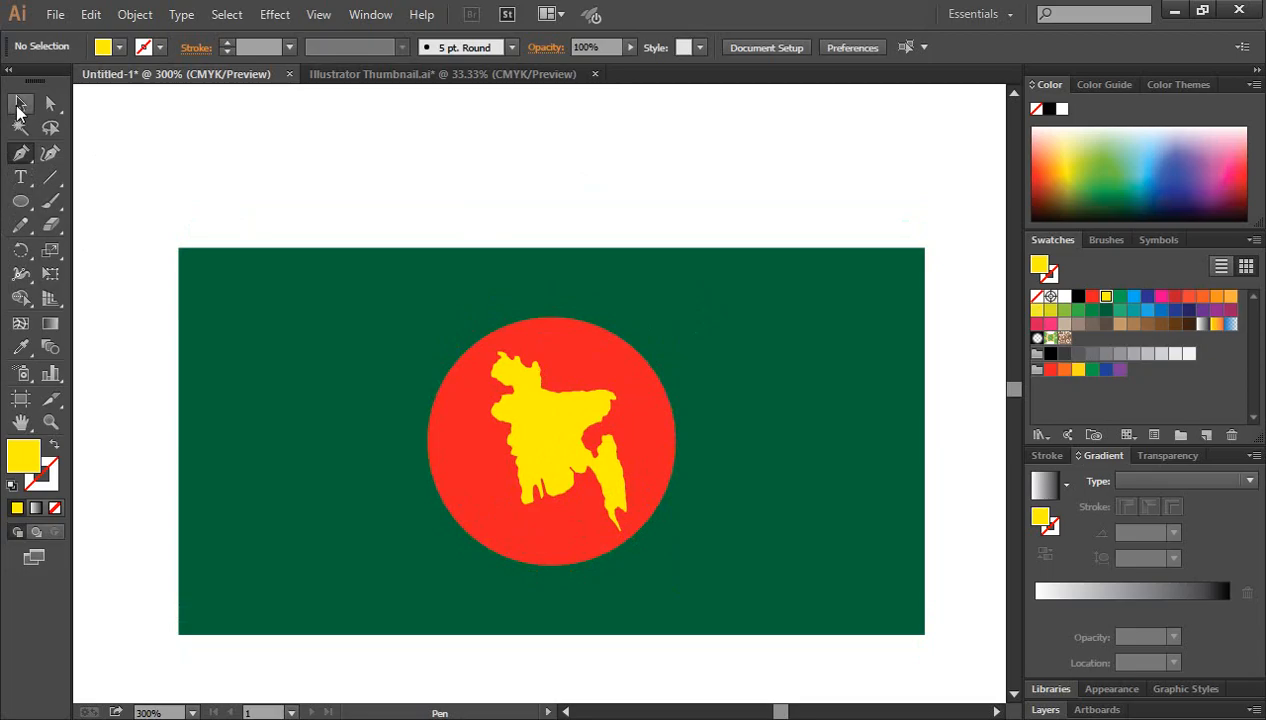
click(20, 103)
click(520, 517)
click(551, 438)
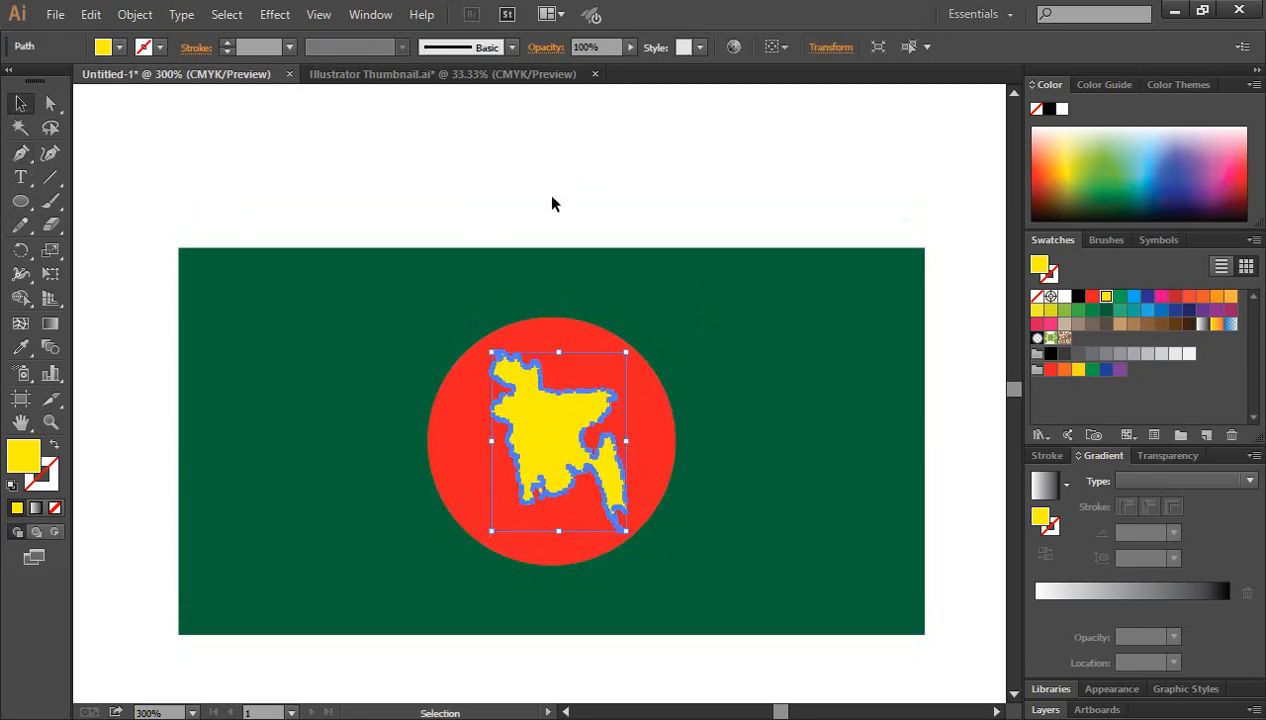
click(553, 204)
click(541, 435)
scroll(543, 435, down, 1)
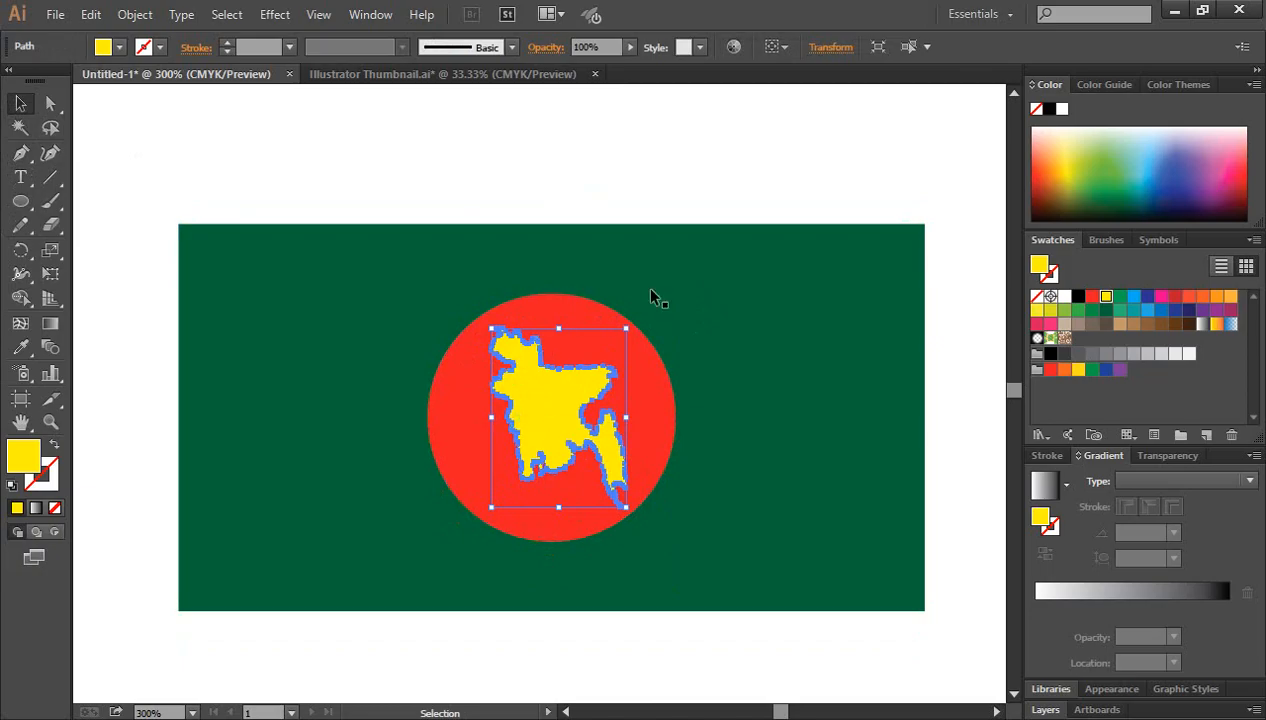
Try red, green and blue fills on the map inside the circle, and return its fill to yellow
key(ctrl+shift+a)
ctrl+click(548, 405)
click(540, 411)
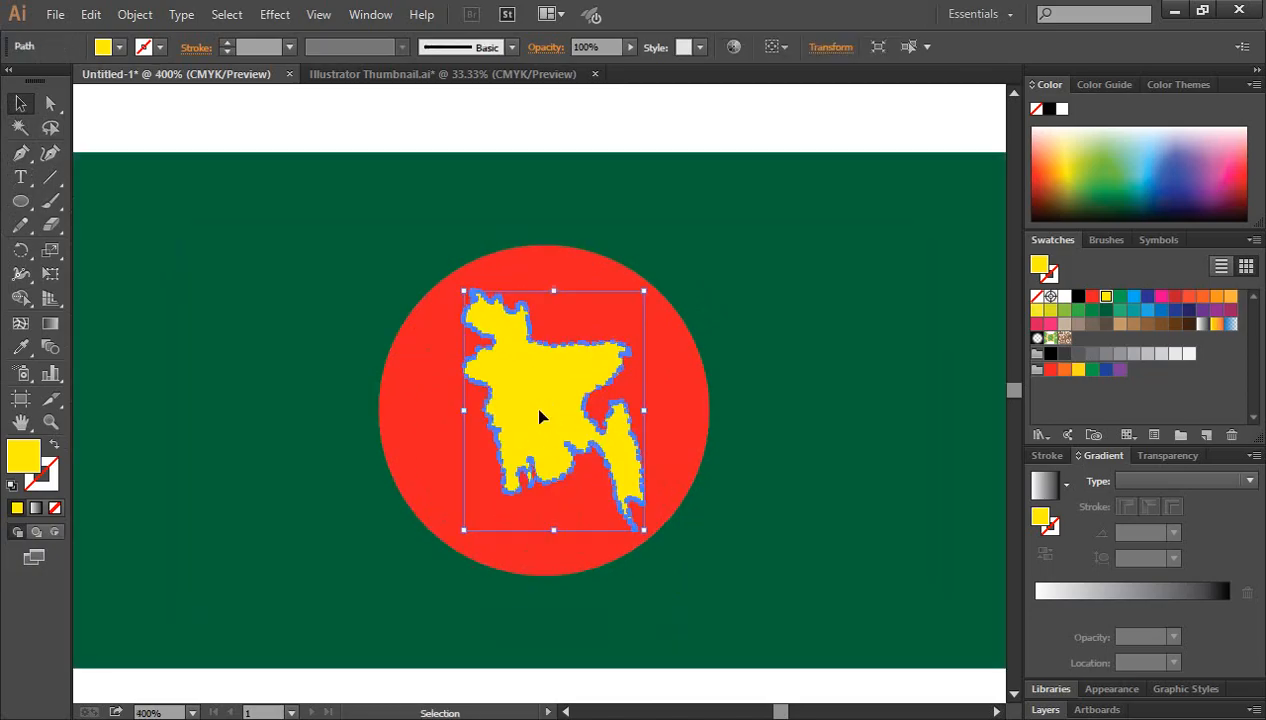
click(1093, 298)
click(1120, 300)
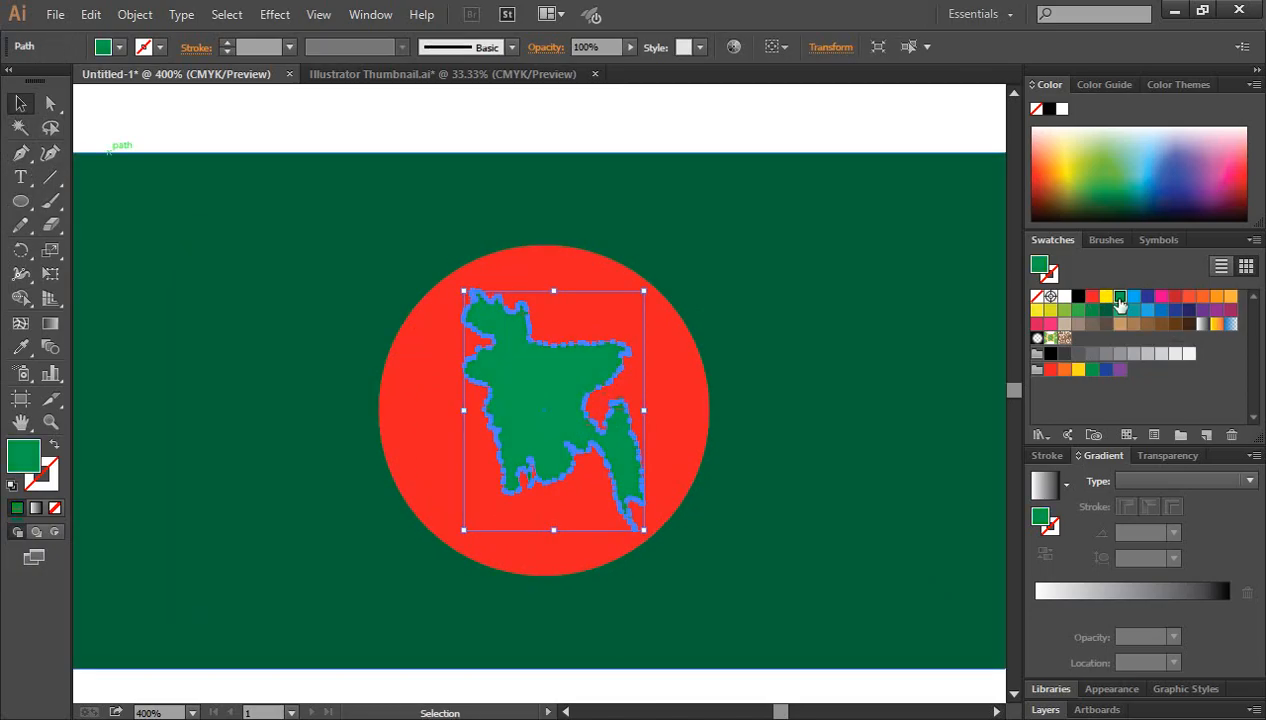
click(1132, 298)
click(1106, 297)
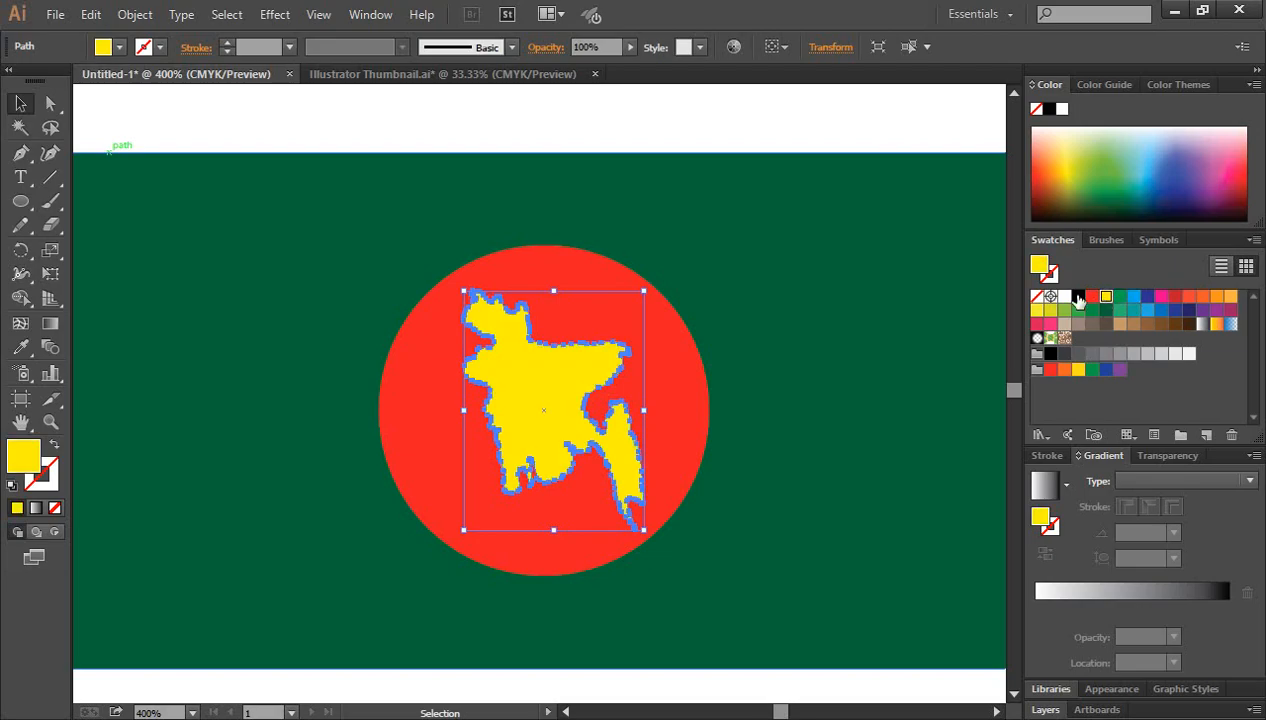
click(776, 105)
key(ctrl+minus)
key(ctrl+minus)
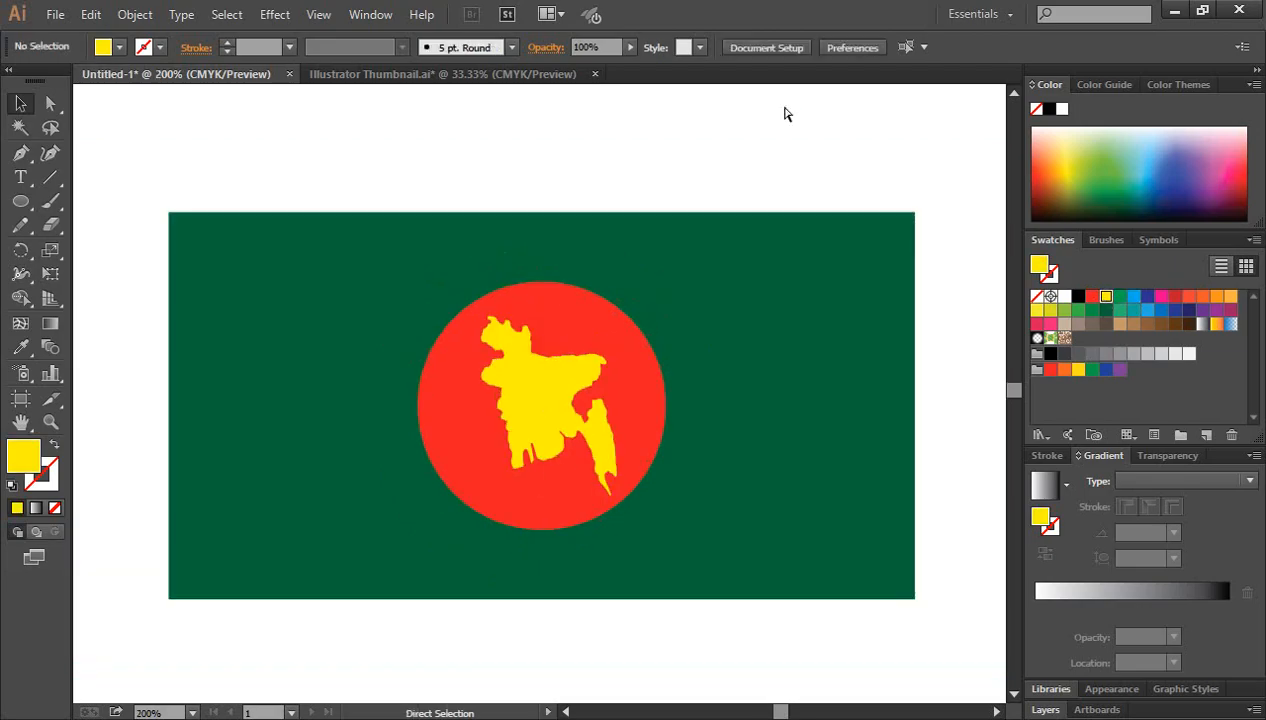
Inspect the finished flag at several magnifications, checking the map's traced path and its placement in the red circle
ctrl+click(537, 408)
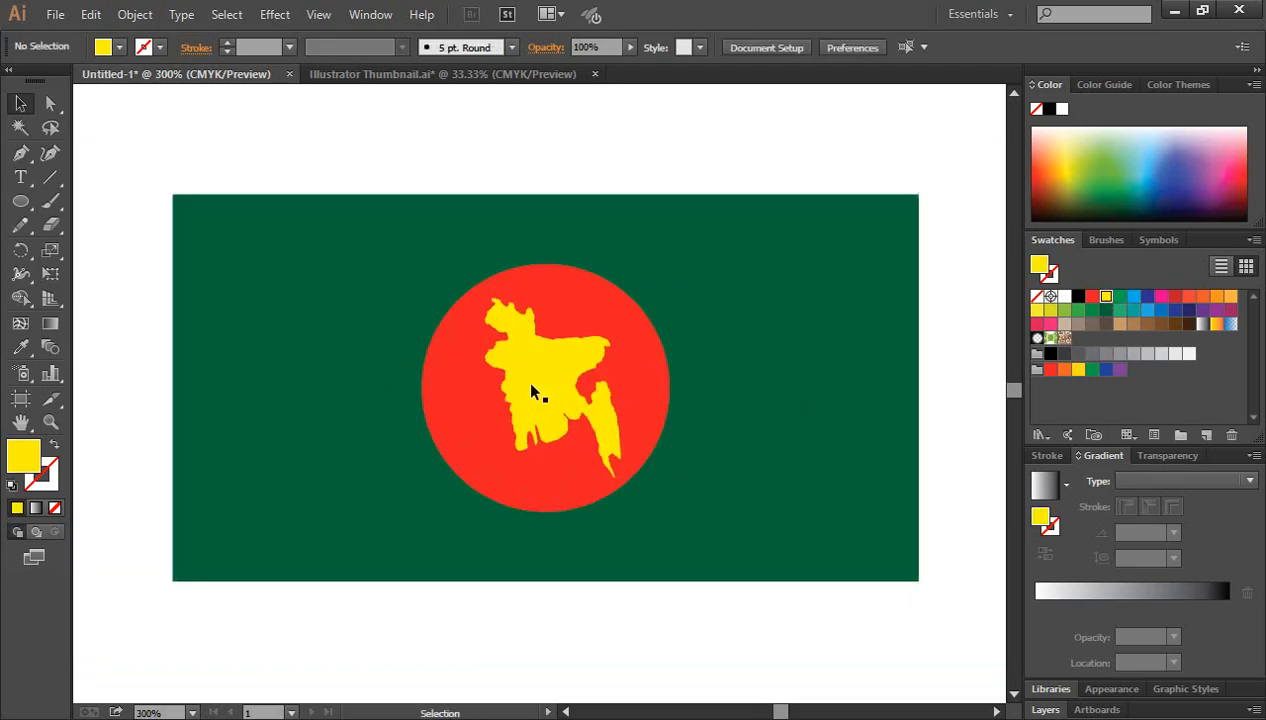
click(528, 390)
click(526, 164)
ctrl+click(549, 390)
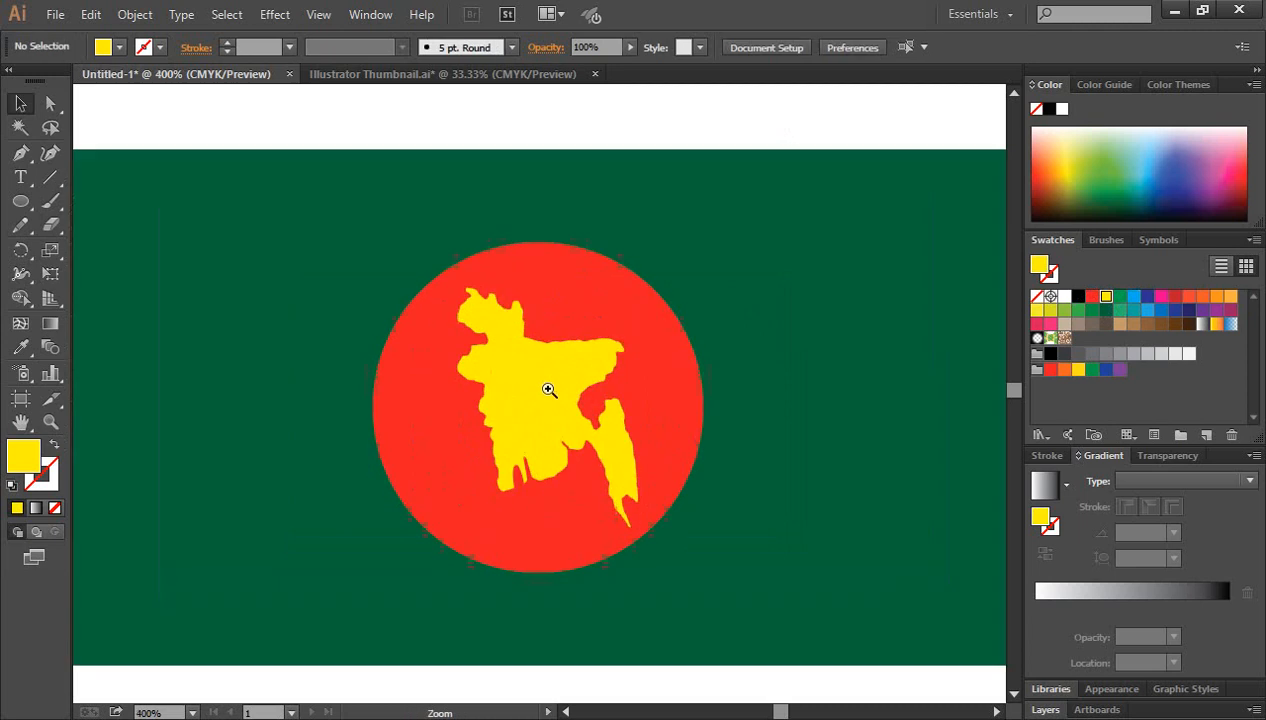
ctrl+click(549, 390)
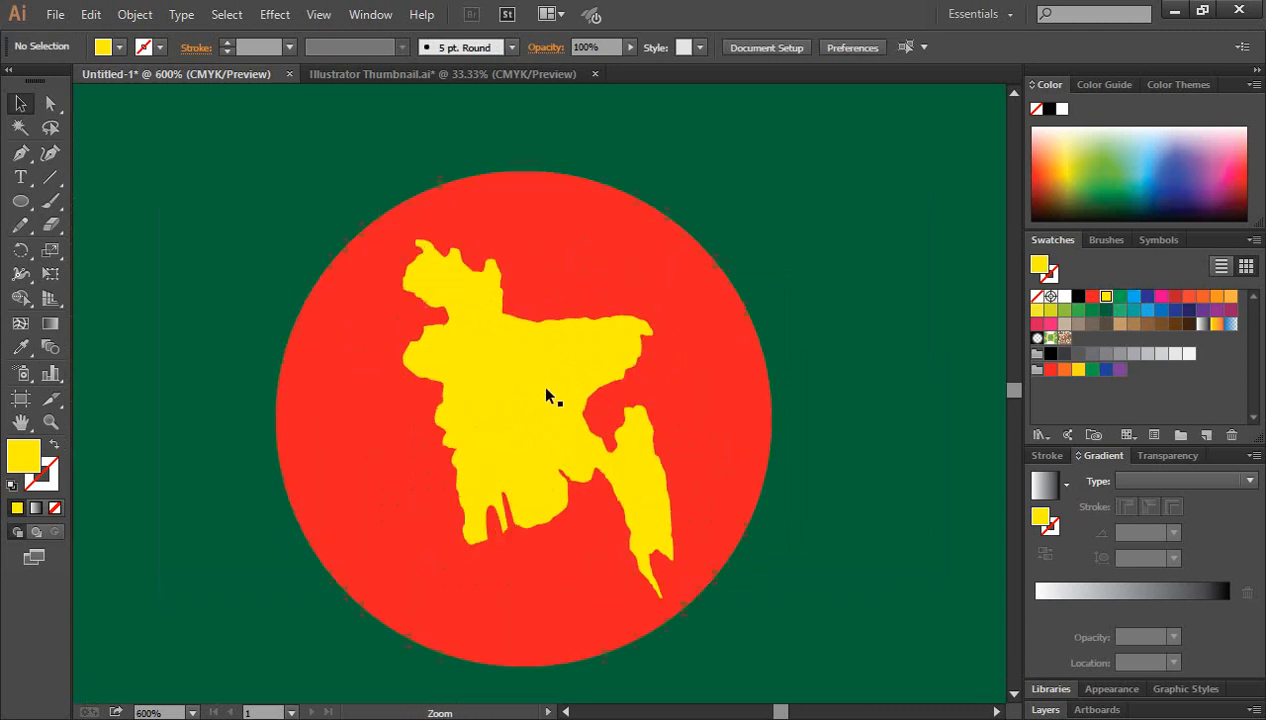
click(516, 438)
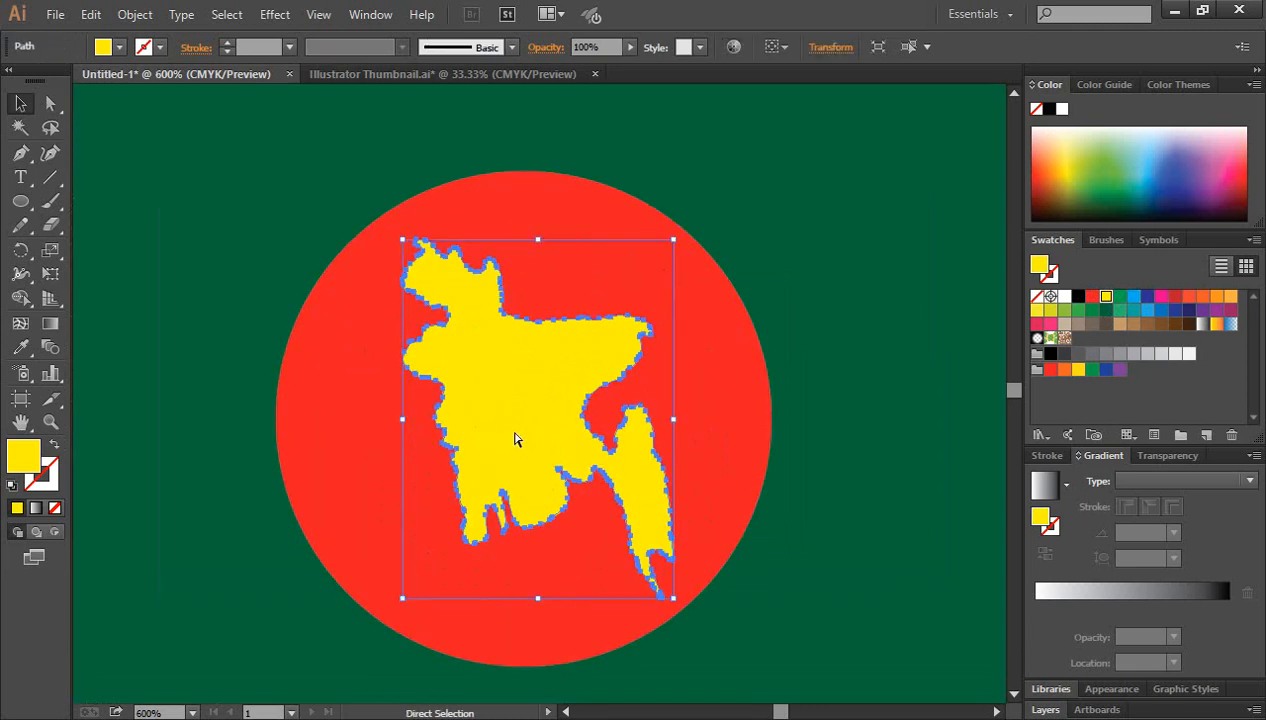
key(ctrl+minus)
key(ctrl+minus)
key(ctrl+minus)
click(620, 222)
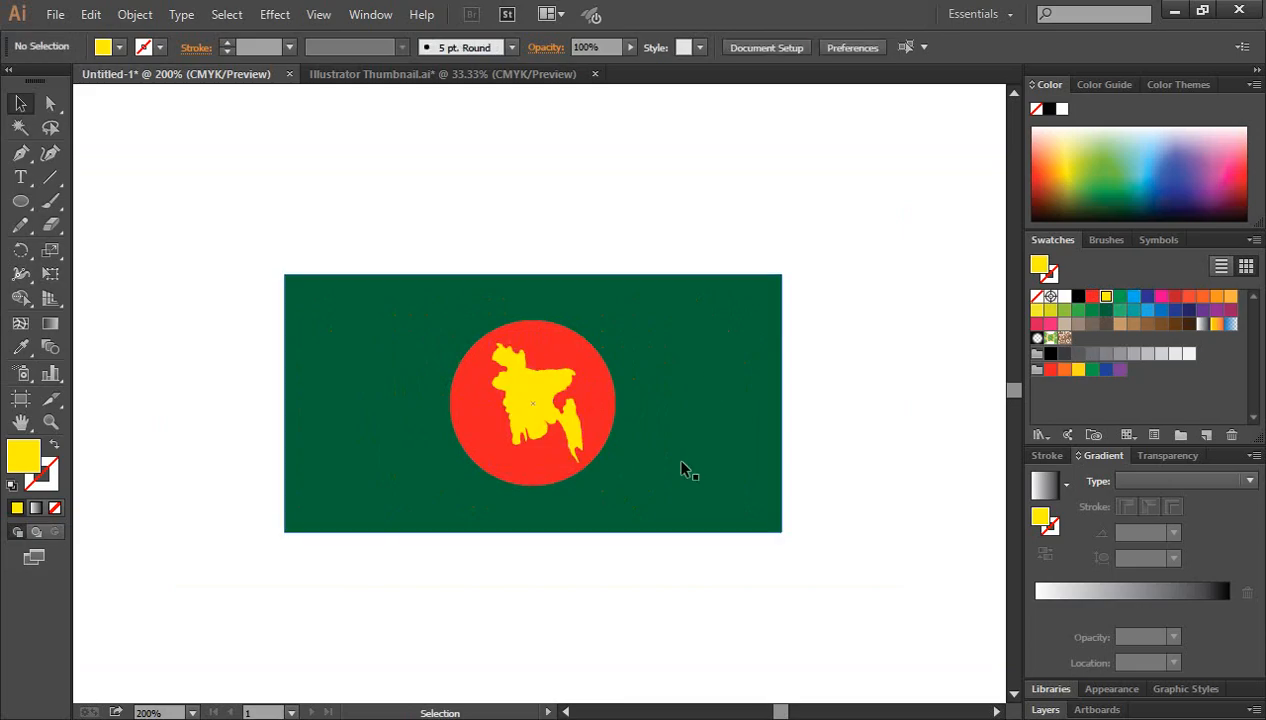
ctrl+click(550, 416)
ctrl+click(498, 360)
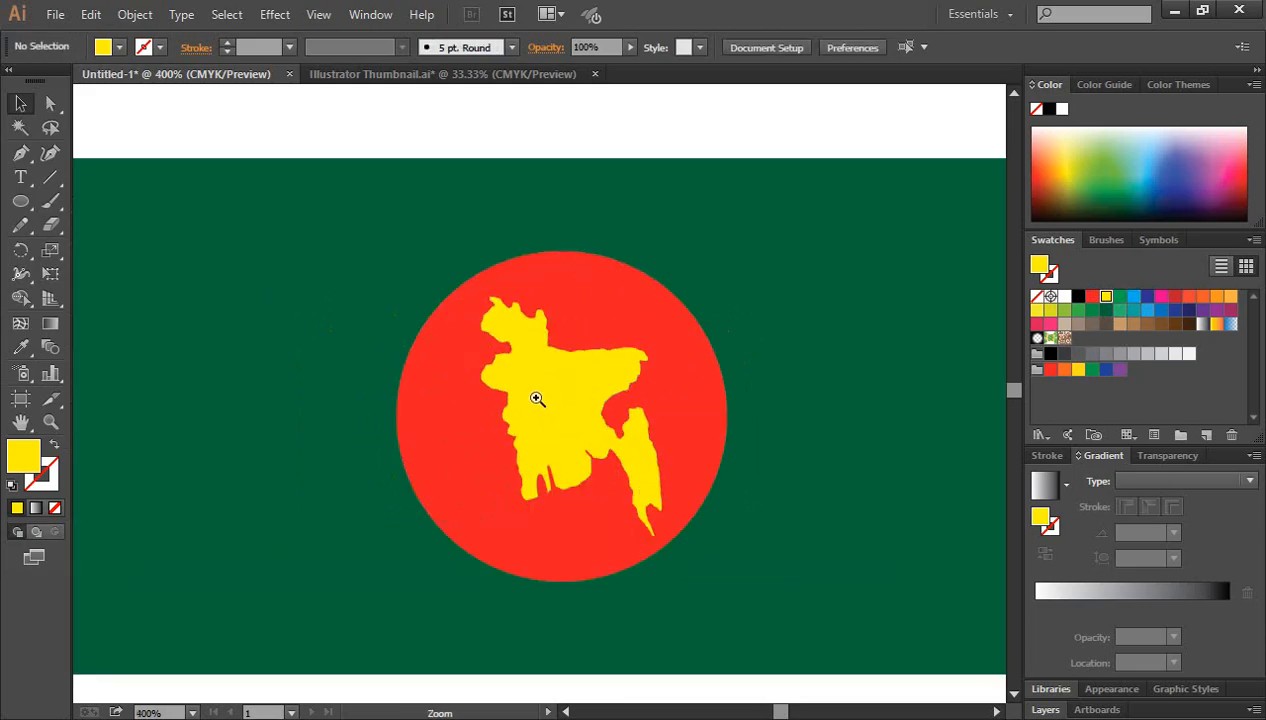
click(555, 408)
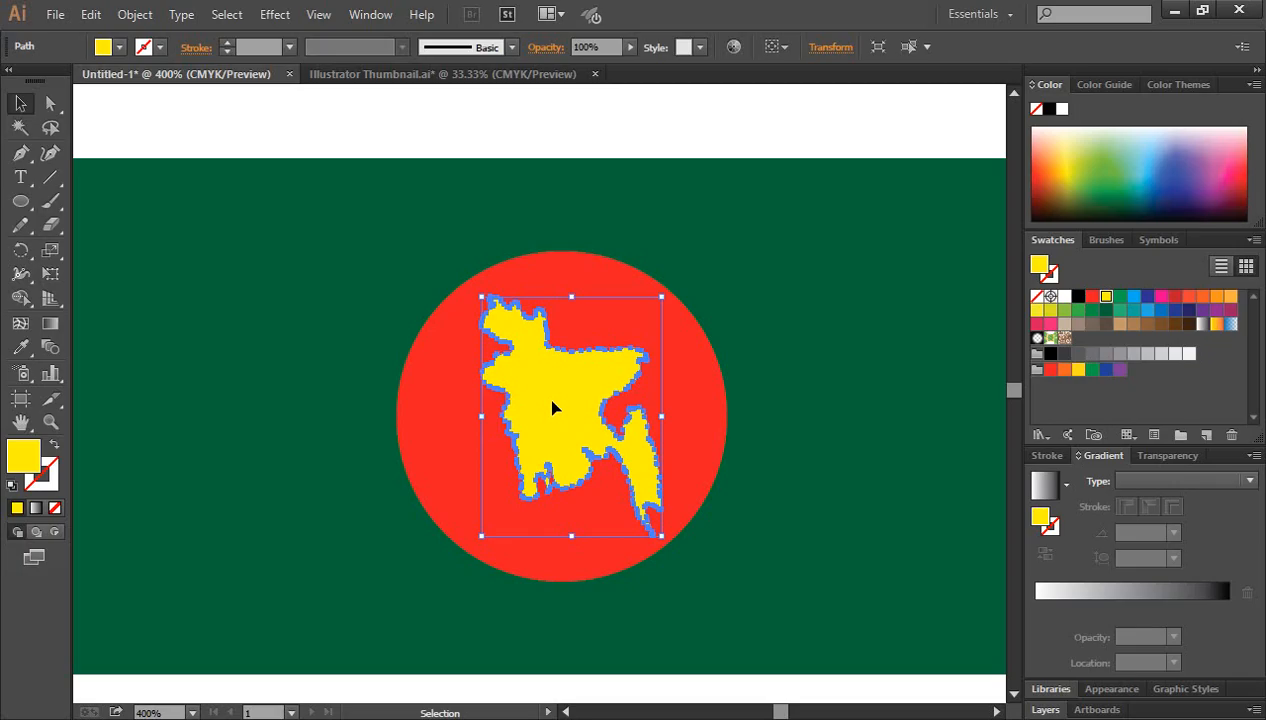
click(677, 142)
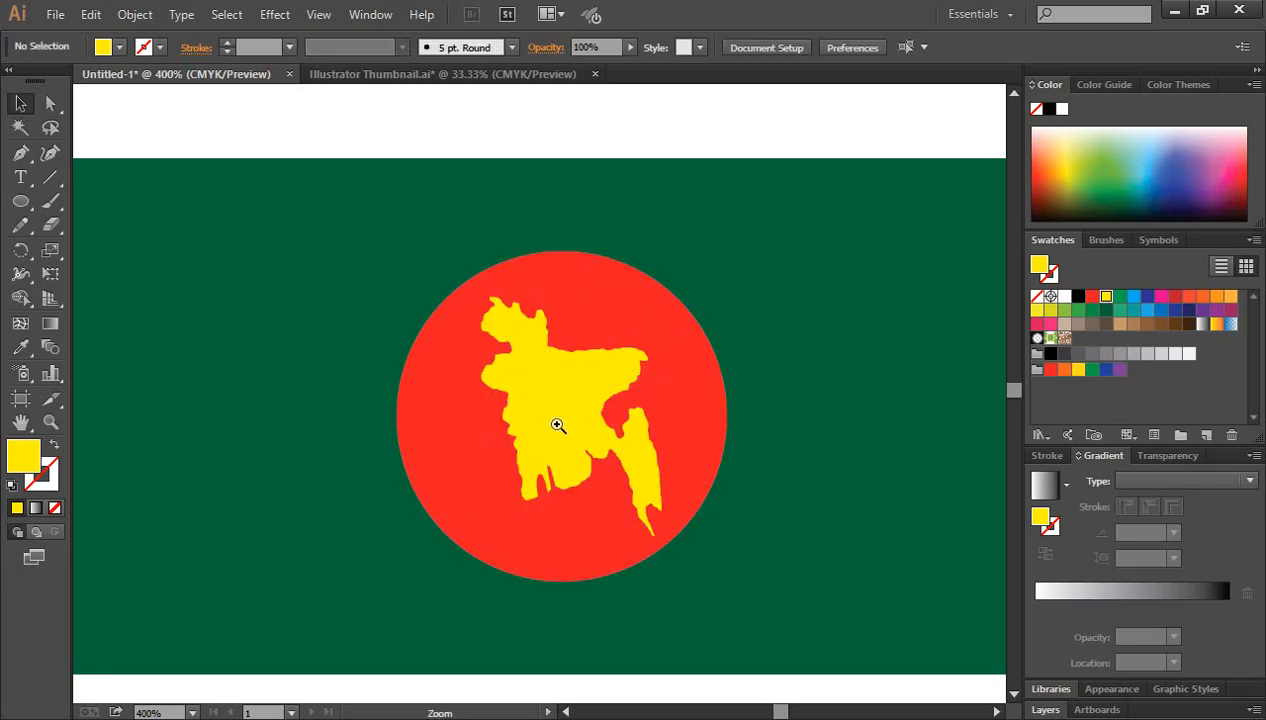
ctrl+click(557, 425)
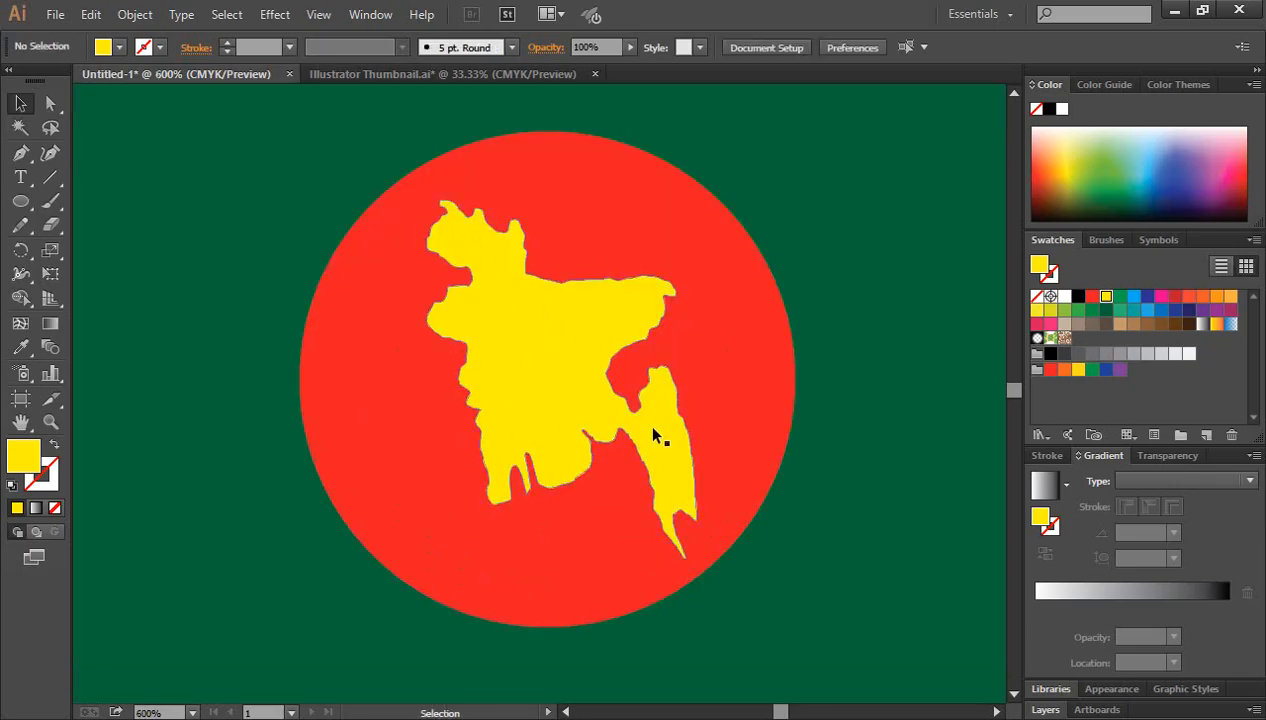
click(548, 377)
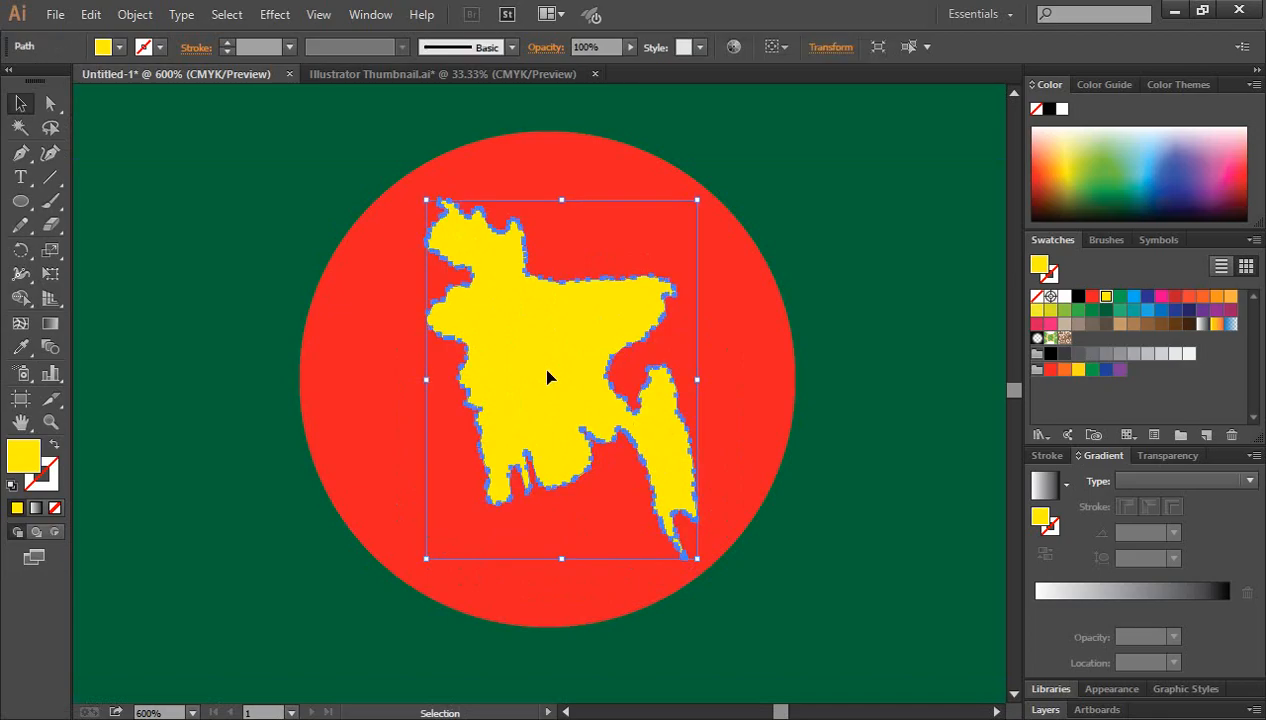
key(ctrl+minus)
key(ctrl+minus)
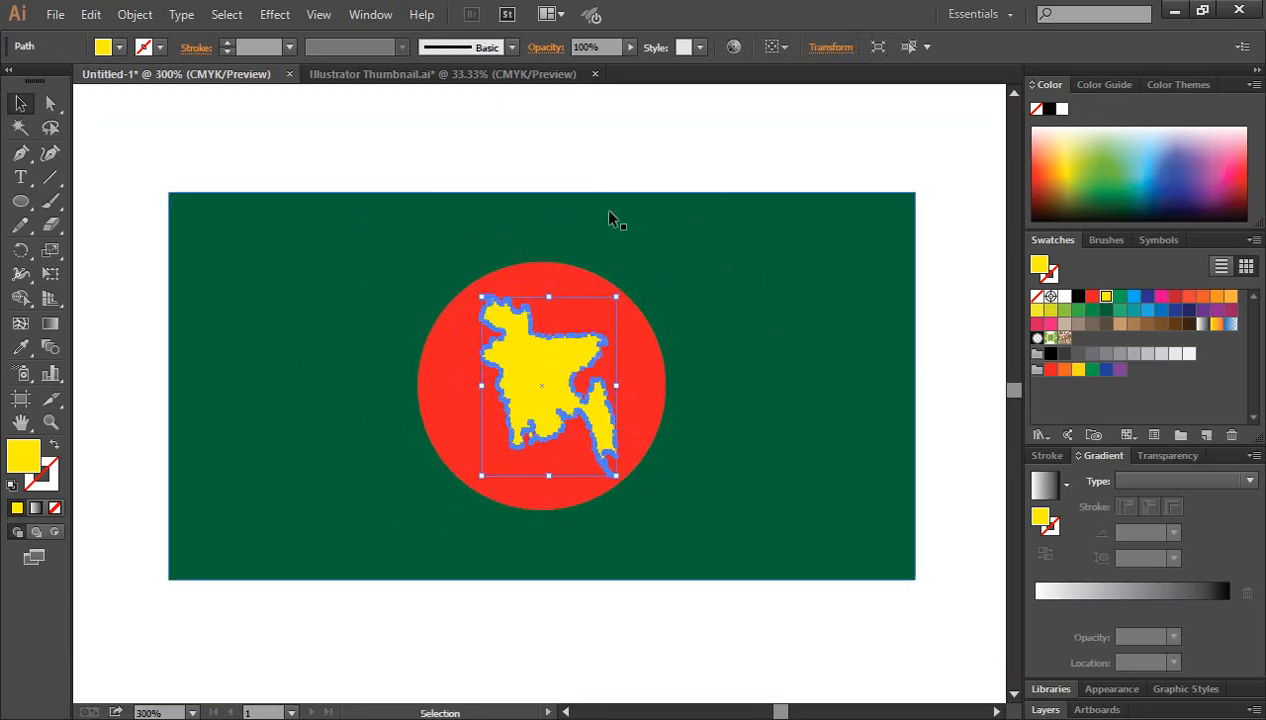
click(606, 137)
click(540, 403)
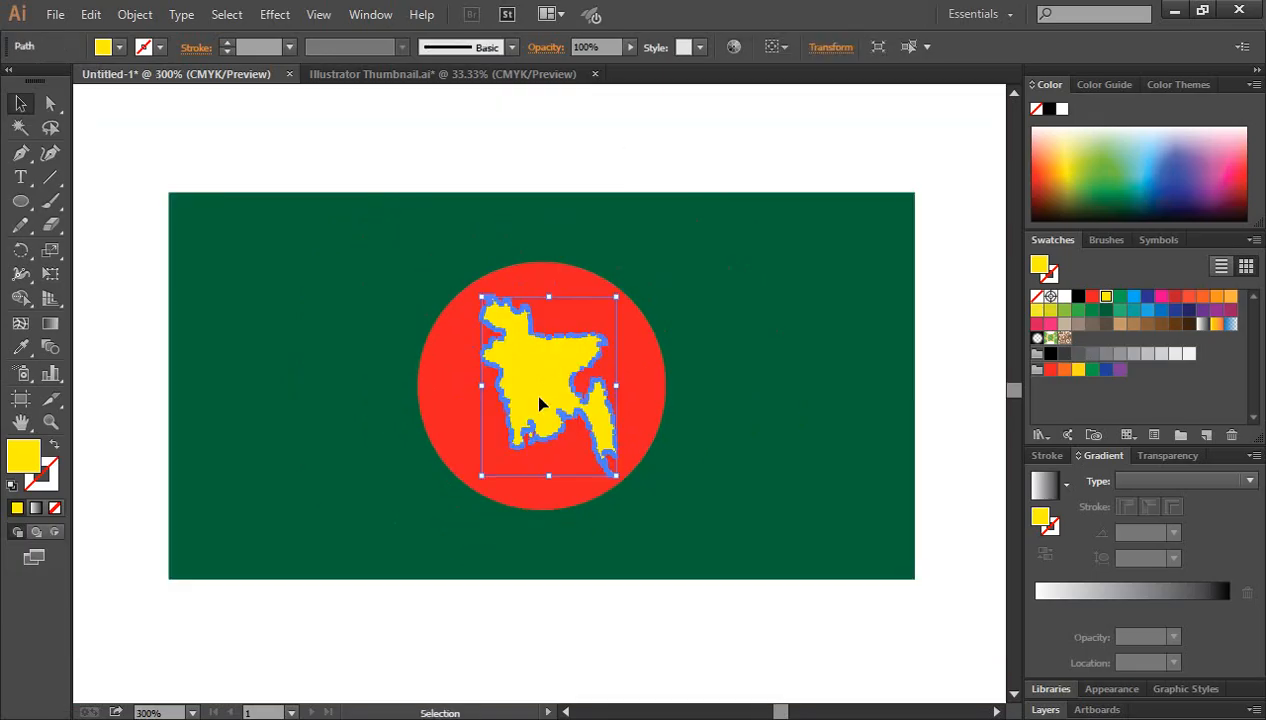
key(ctrl+plus)
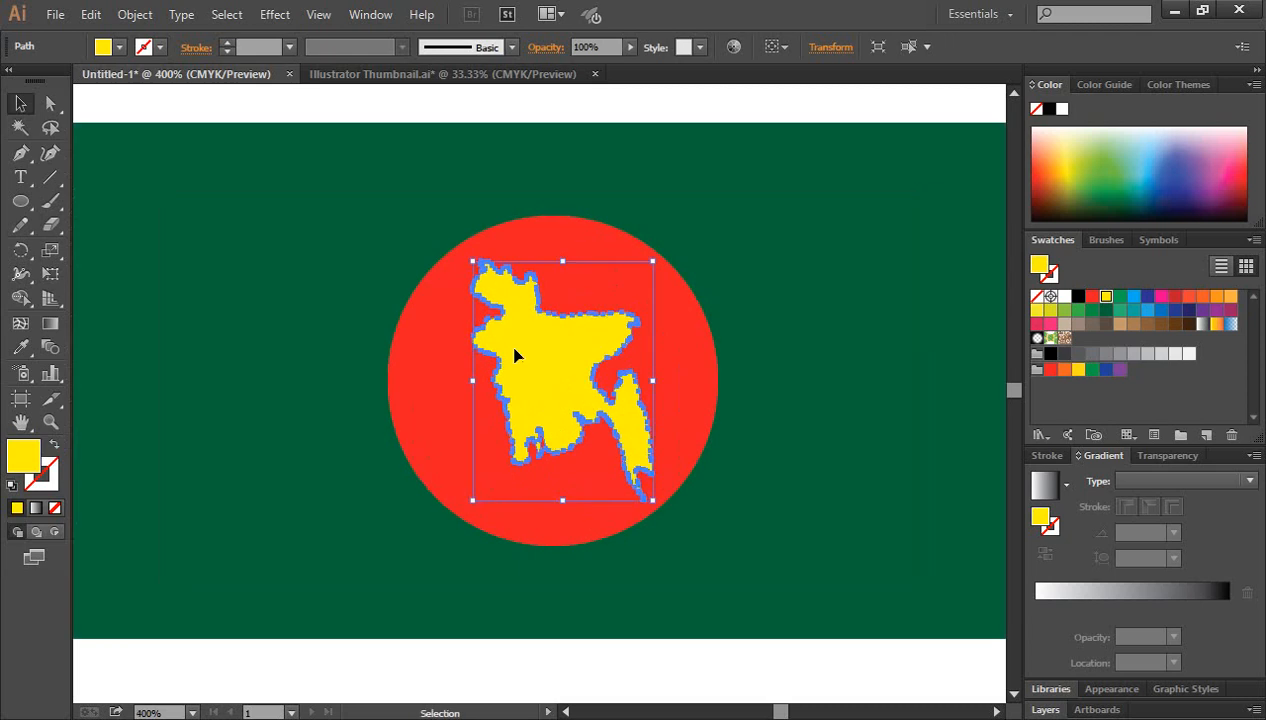
click(592, 113)
key(ctrl+minus)
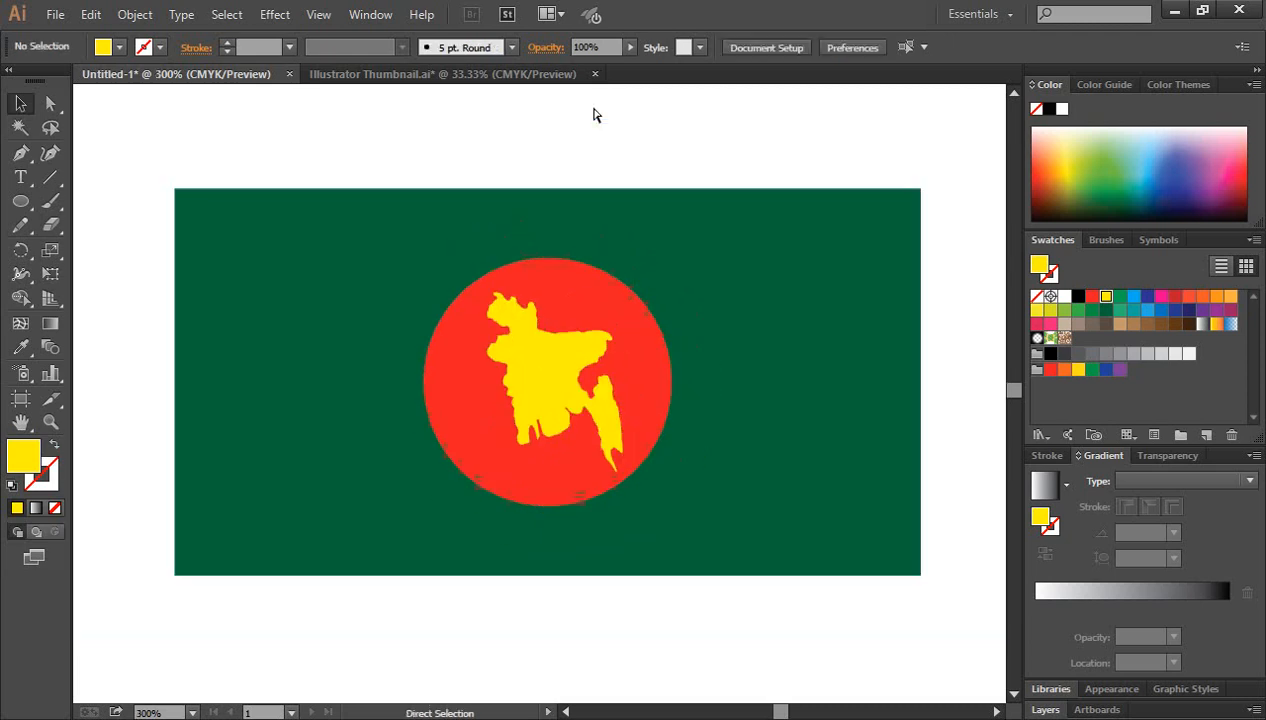